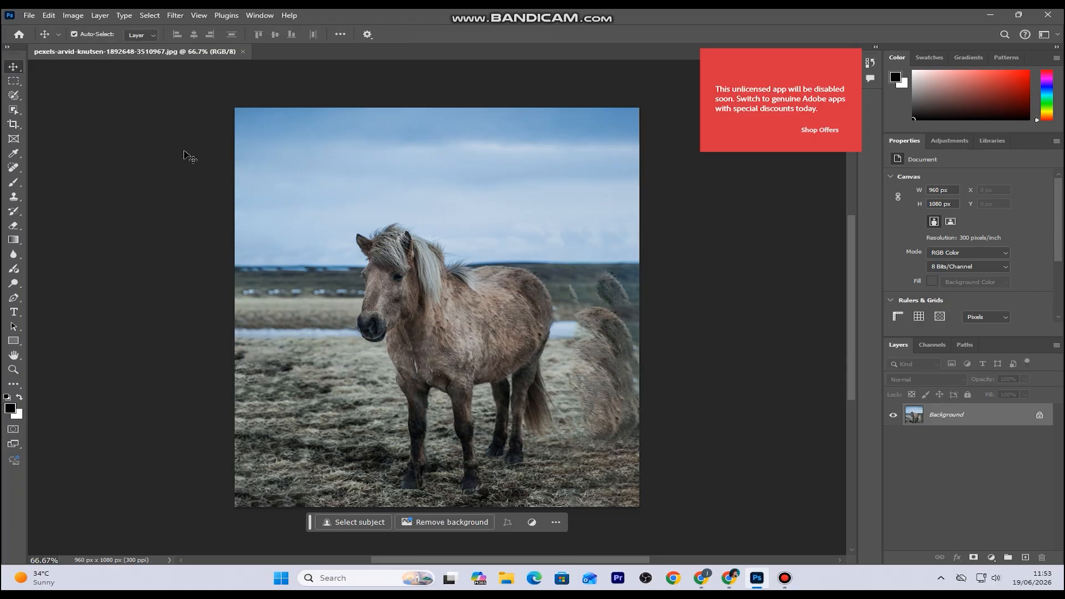
Duplicate the Background layer and convert the copy to a smart object.
scroll(472, 307, "up", 2)
scroll(472, 308, "down", 2)
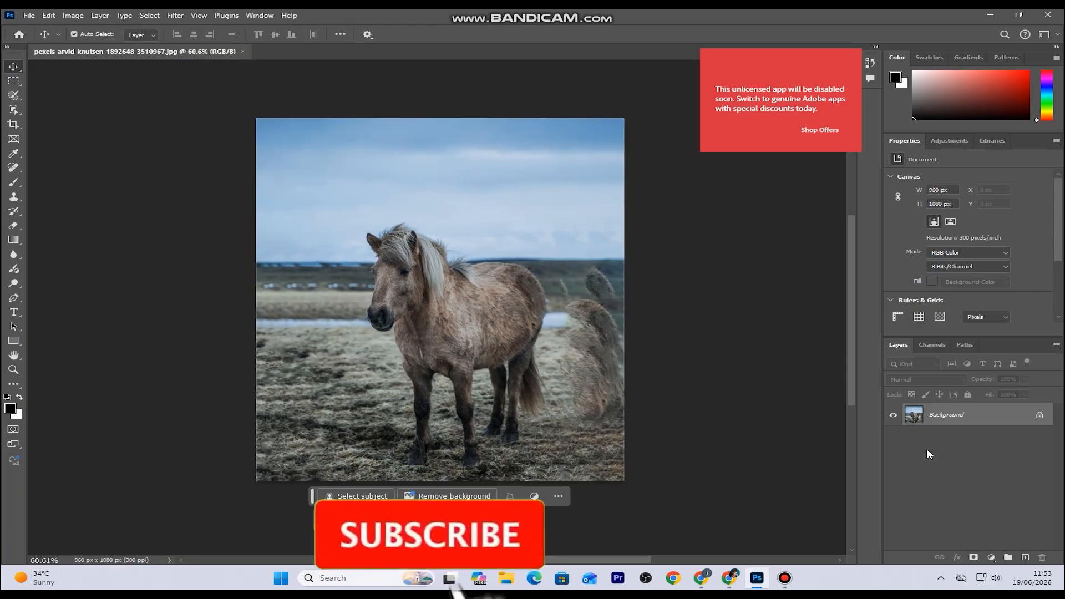
key("ctrl+j")
right_click(983, 414)
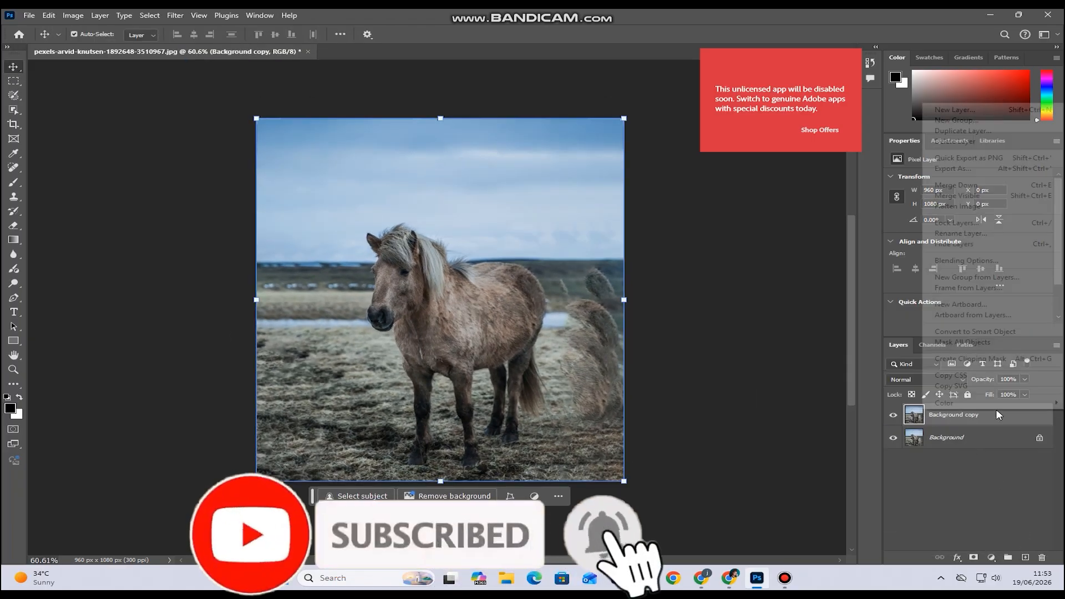
left_click(990, 331)
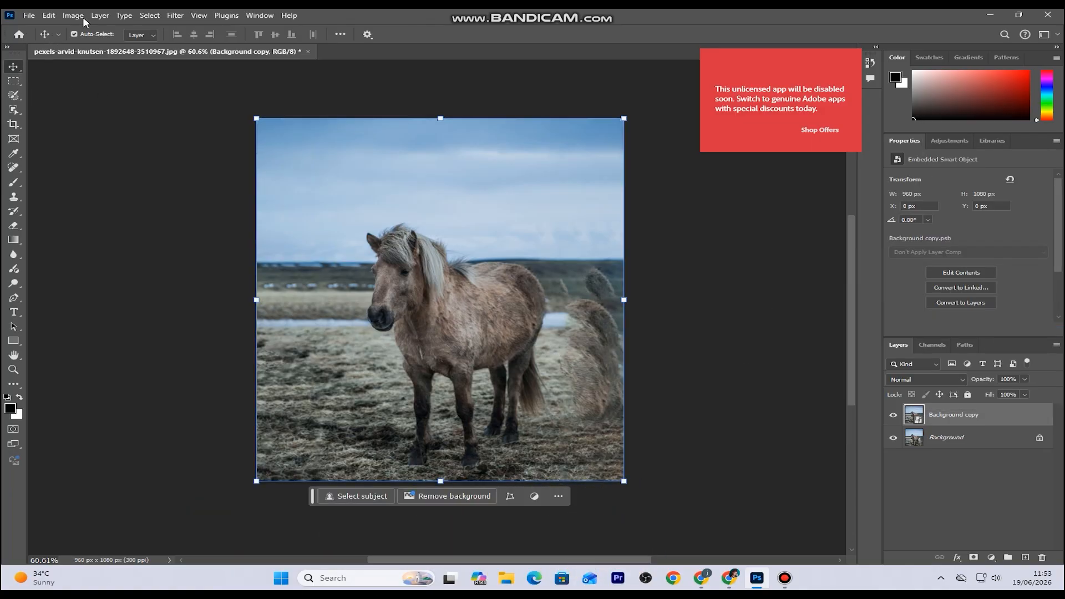
Open the Camera Raw Filter for the duplicated horse layer.
left_click(174, 16)
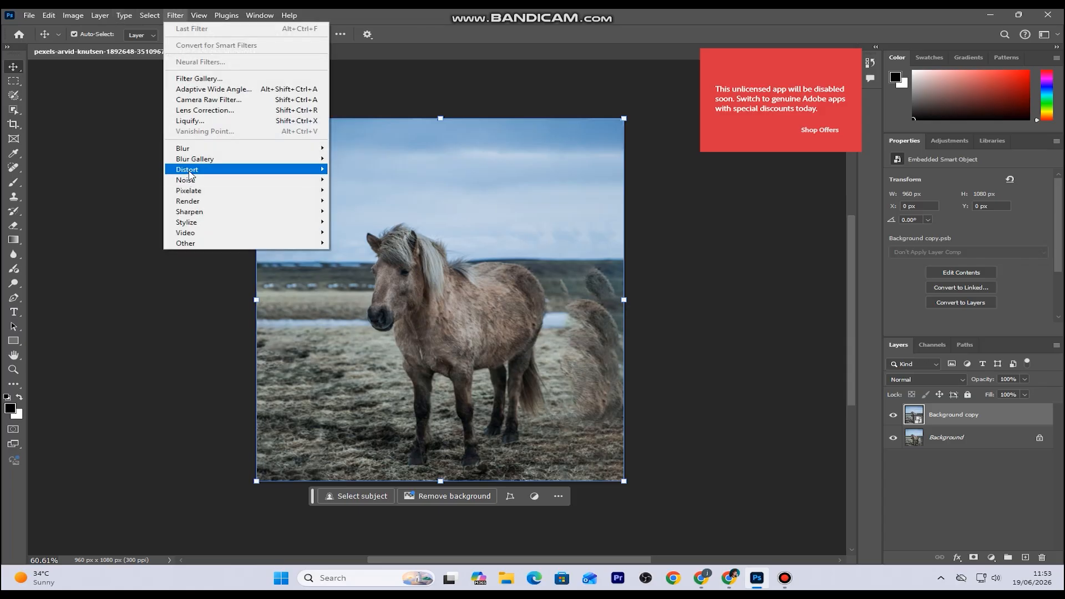
left_click(215, 101)
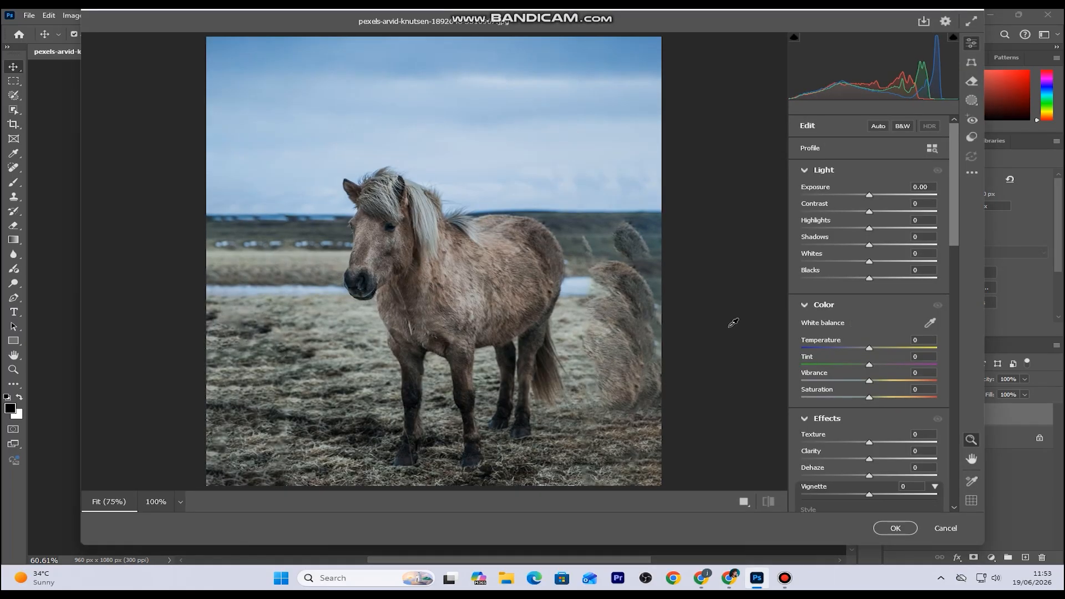
left_click(928, 185)
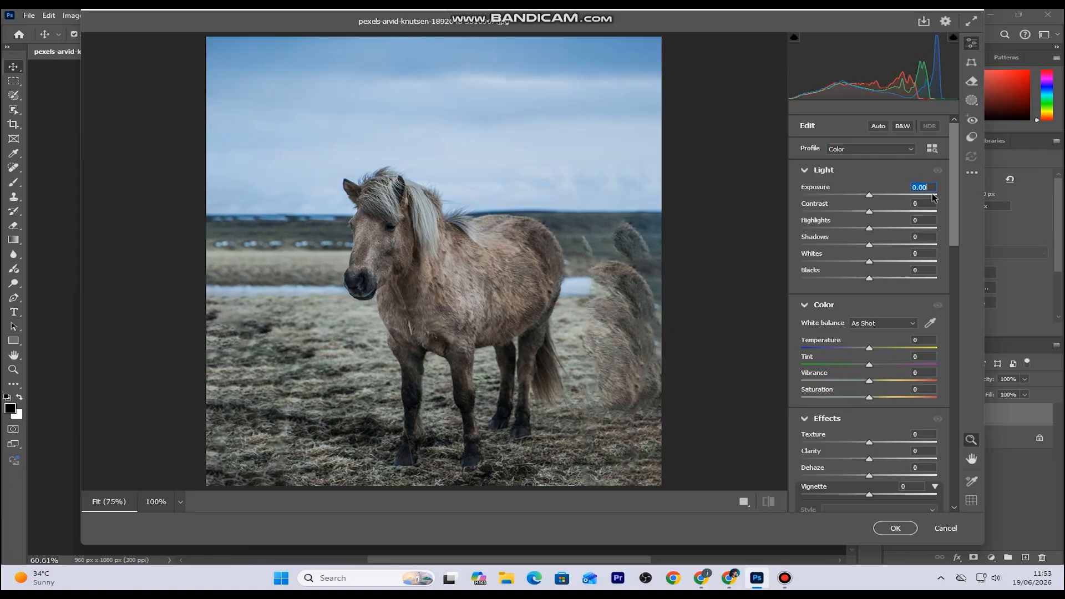
type("20")
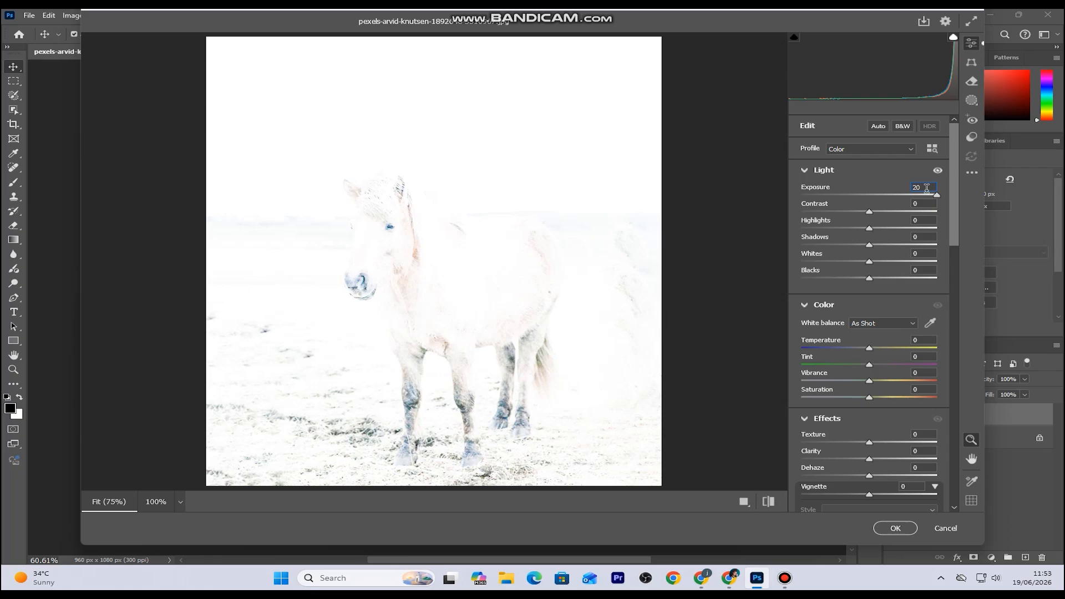
key("Return")
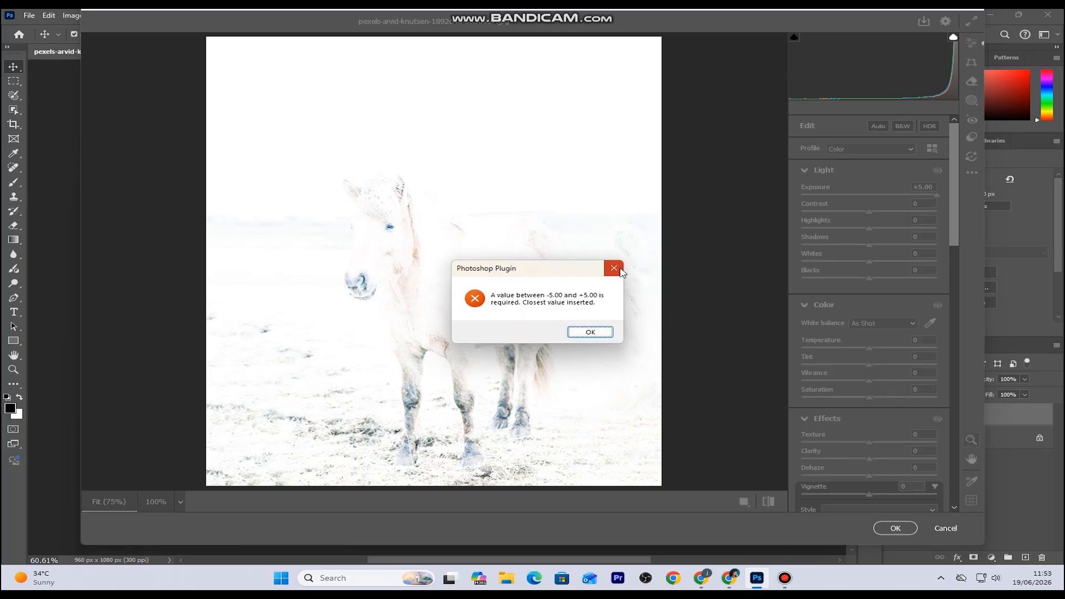
left_click(616, 269)
Set the photo's Exposure to +0.25, Contrast to +25 and Highlights to -50.
left_click_drag(869, 196, 872, 197)
left_click(927, 211)
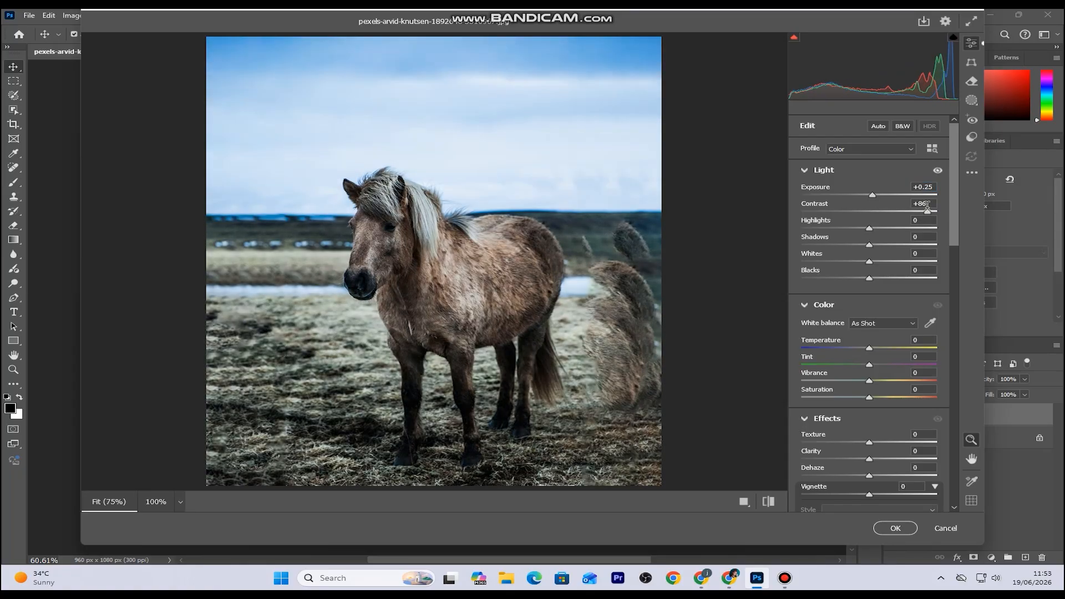
left_click(930, 204)
type("25")
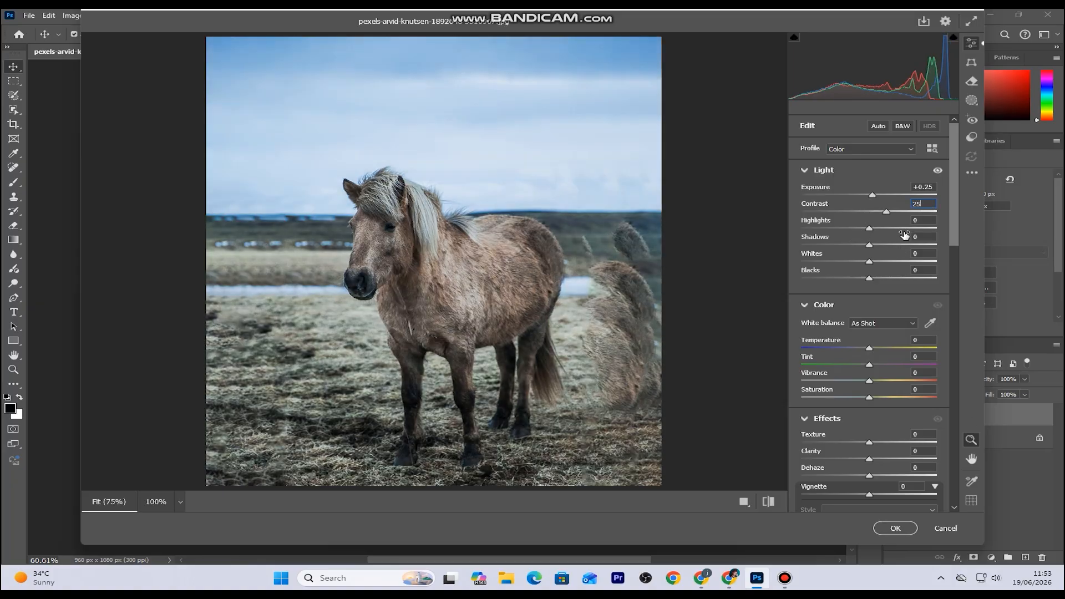
left_click_drag(868, 228, 836, 232)
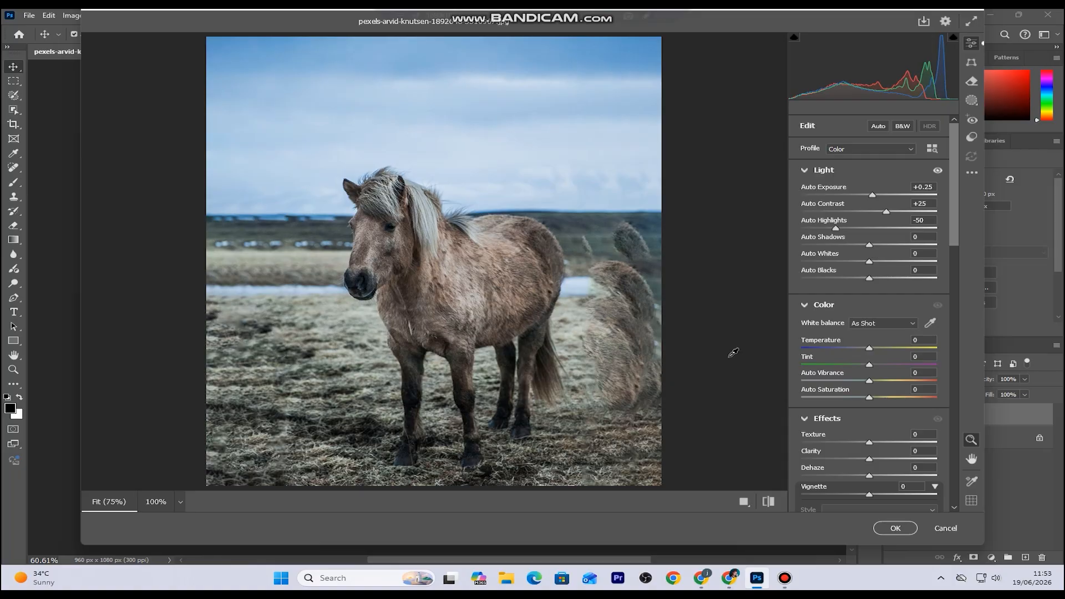
Set Shadows to +20, Whites to +15 and Blacks to -35 in the Light adjustments.
left_click(919, 236)
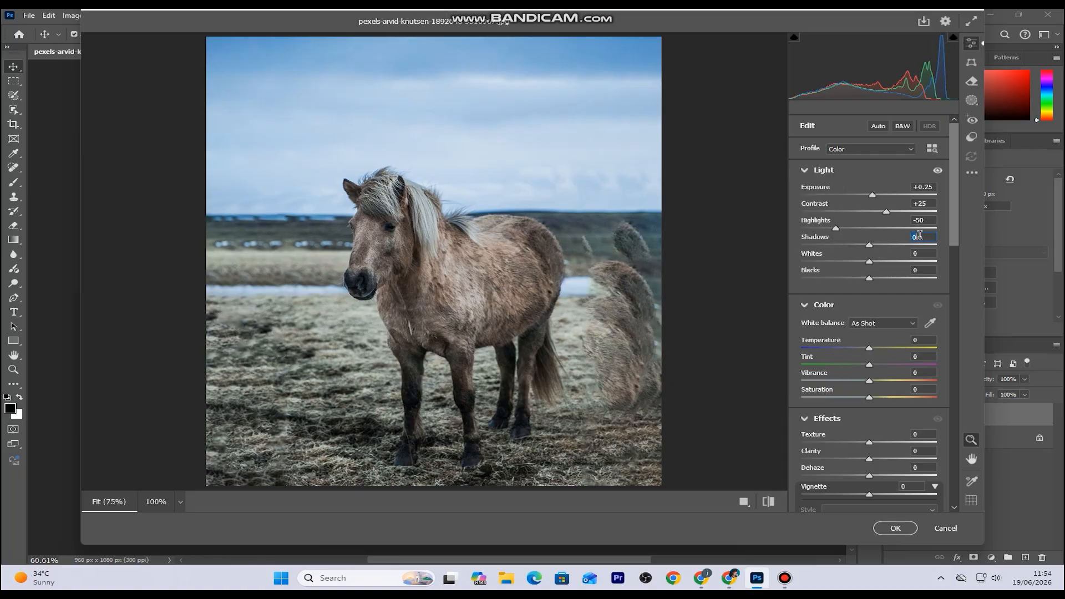
type("20")
left_click(928, 254)
type("15")
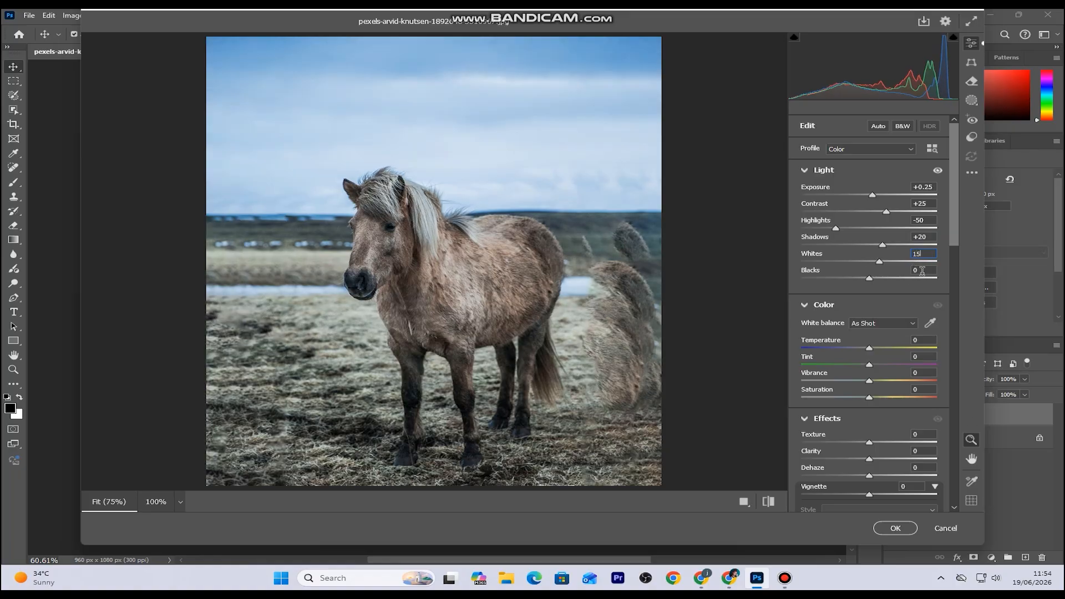
key("Return")
left_click_drag(865, 280, 848, 284)
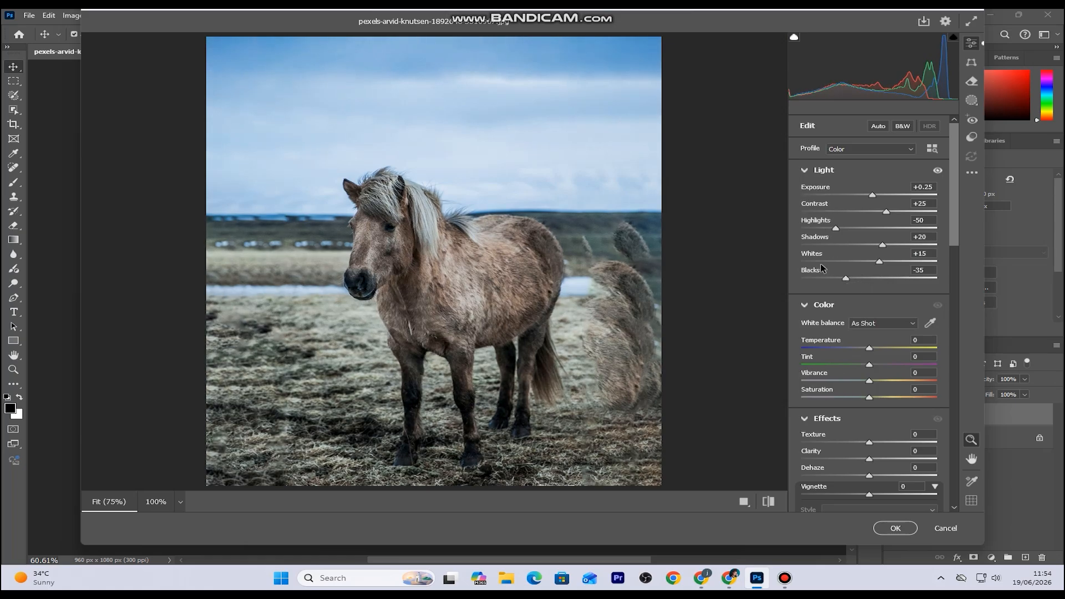
Set the effects to Texture +15, Clarity +20 and Dehaze +10.
left_click_drag(953, 244, 955, 288)
left_click(919, 293)
type("1")
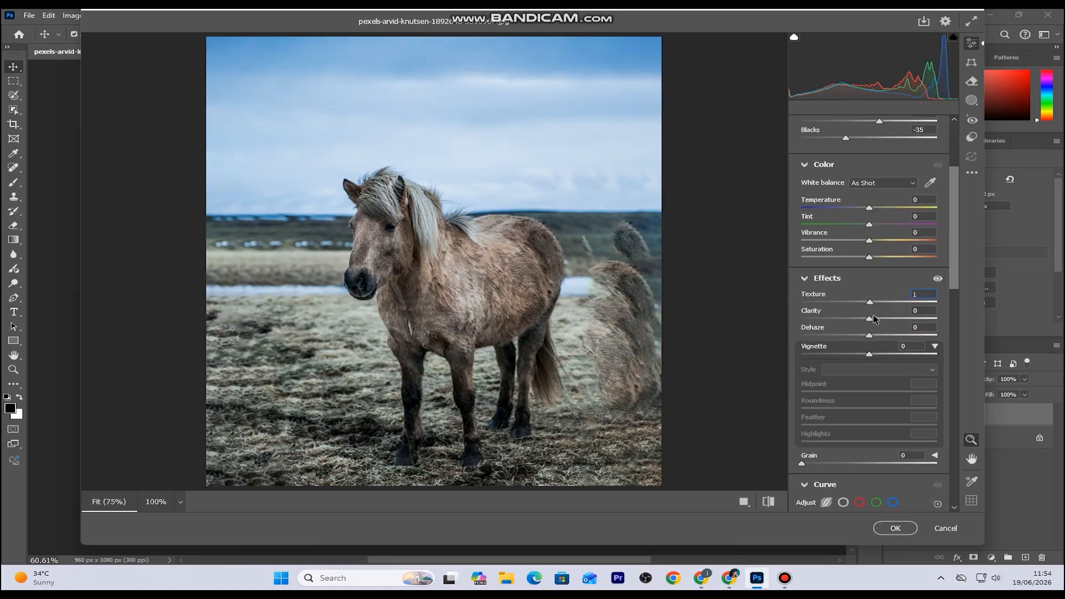
type("5")
key("Tab")
type("20")
type("10")
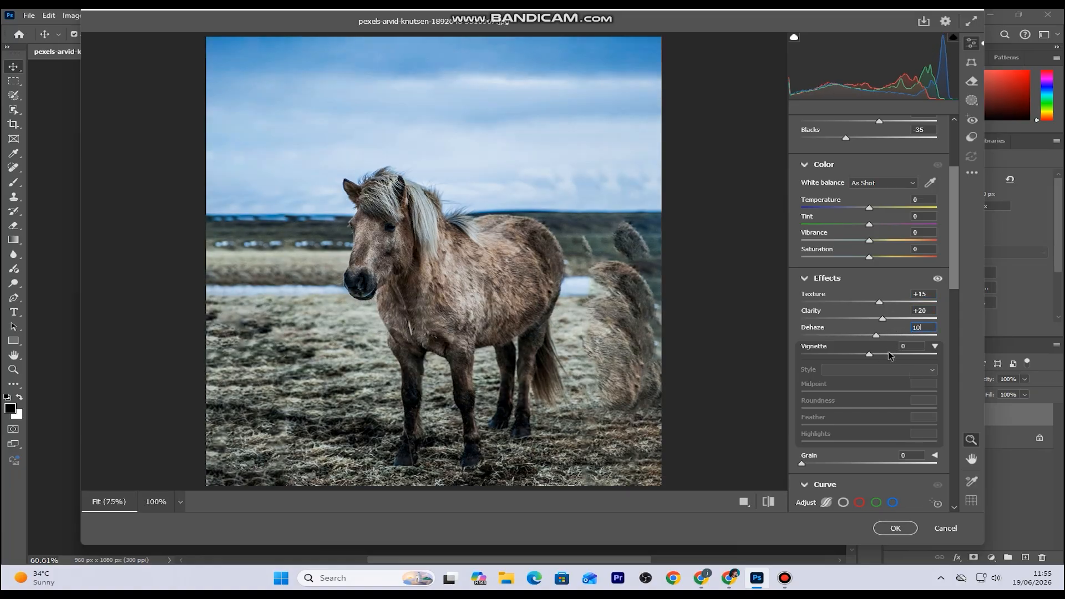
key("Return")
Set the colour Vibrance to +25 and Saturation to -5.
left_click(922, 232)
type("25")
left_click_drag(870, 257, 866, 256)
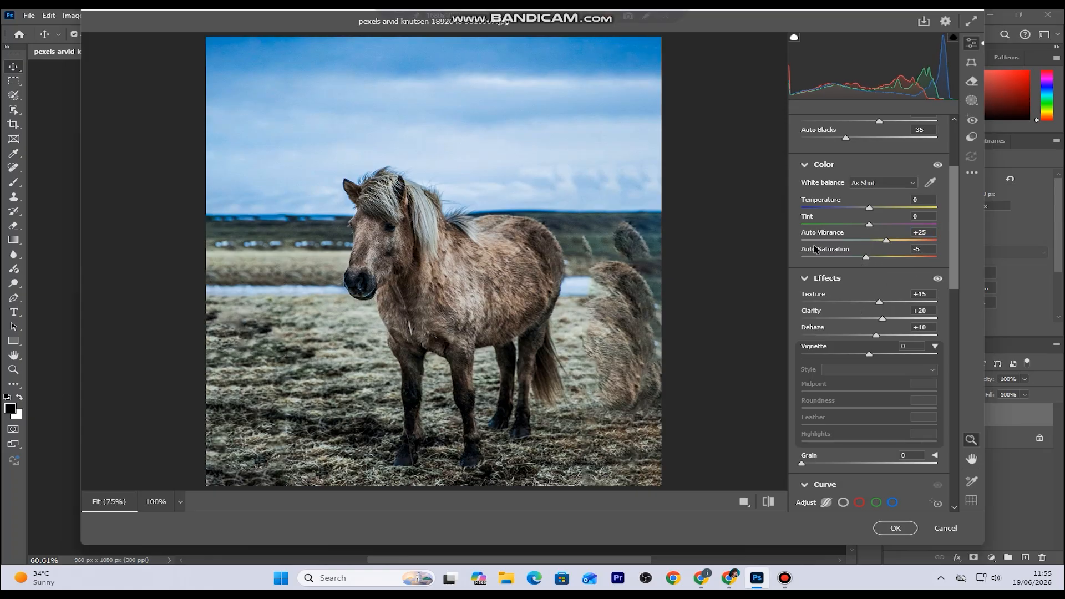
Adjust the Blues in the Color Mixer to Hue -20, Saturation +10 and Luminance -15.
left_click_drag(955, 268, 956, 437)
left_click(808, 219)
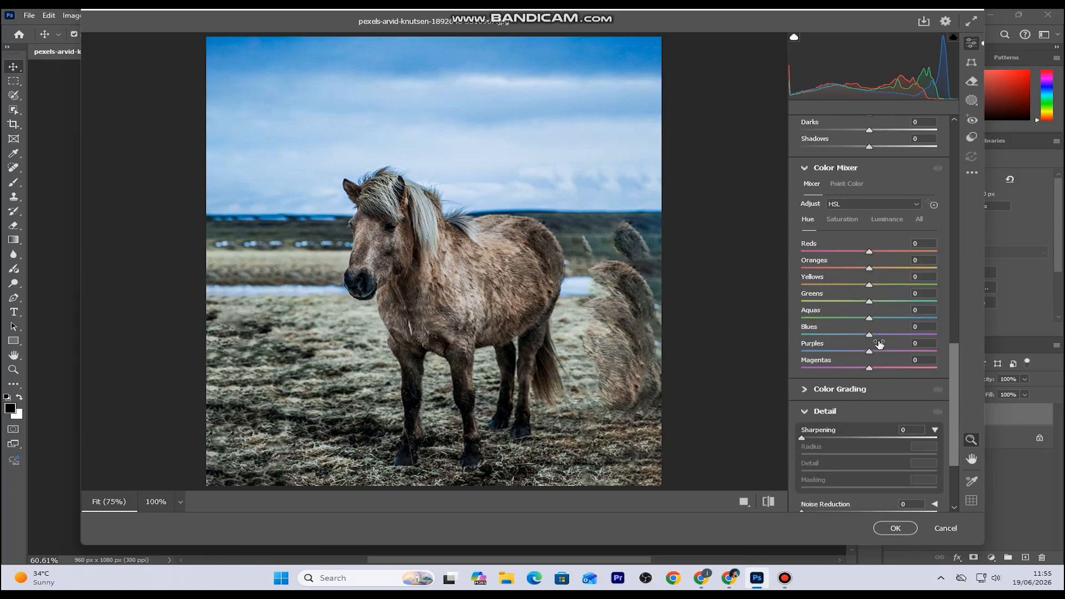
left_click_drag(870, 335, 860, 338)
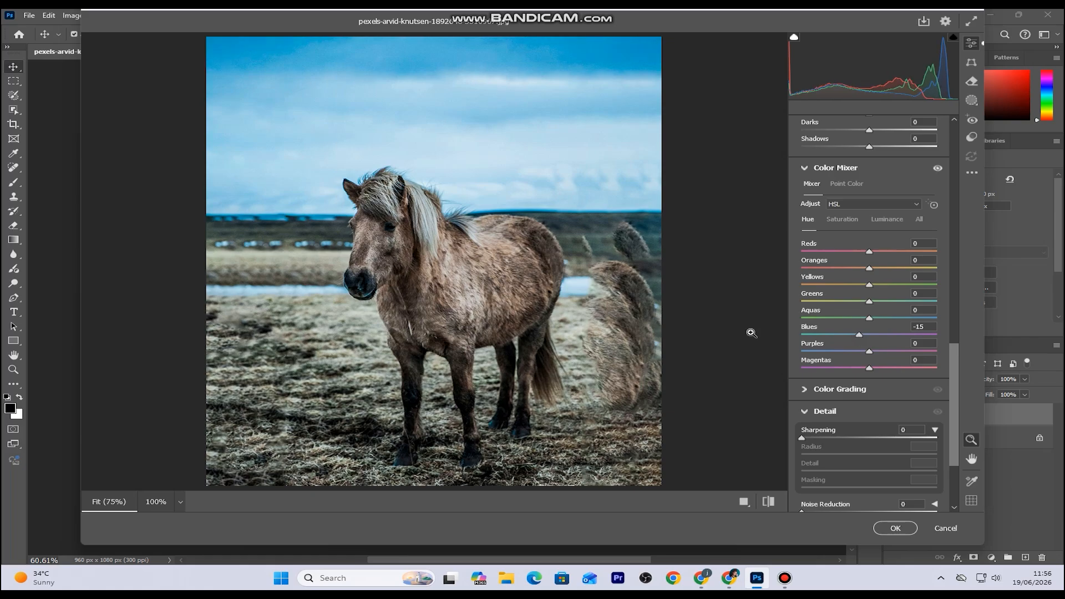
left_click_drag(861, 337, 857, 337)
left_click(853, 221)
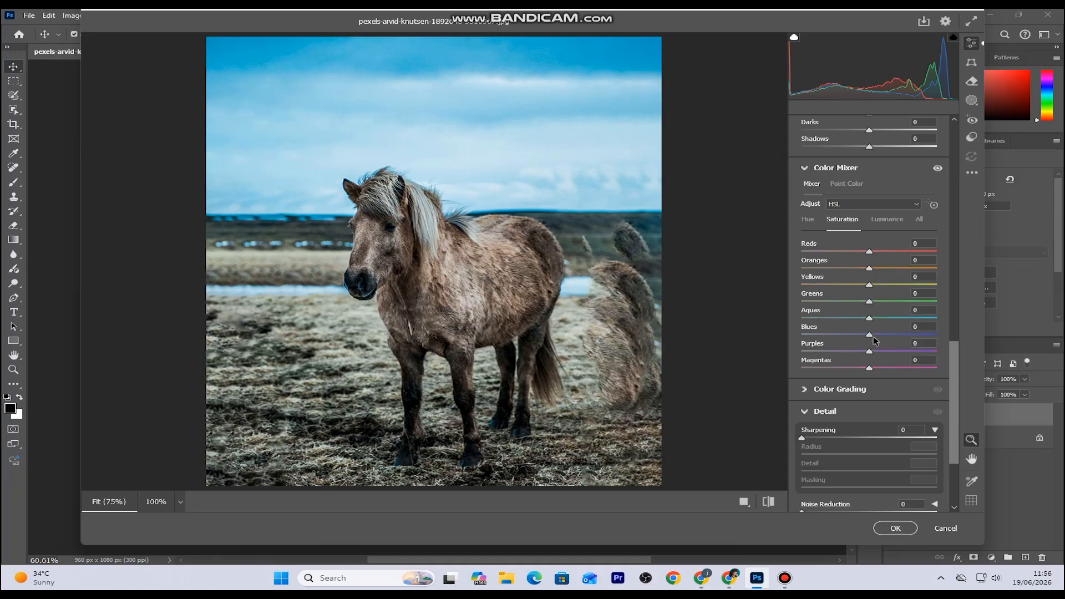
left_click(911, 328)
type("10")
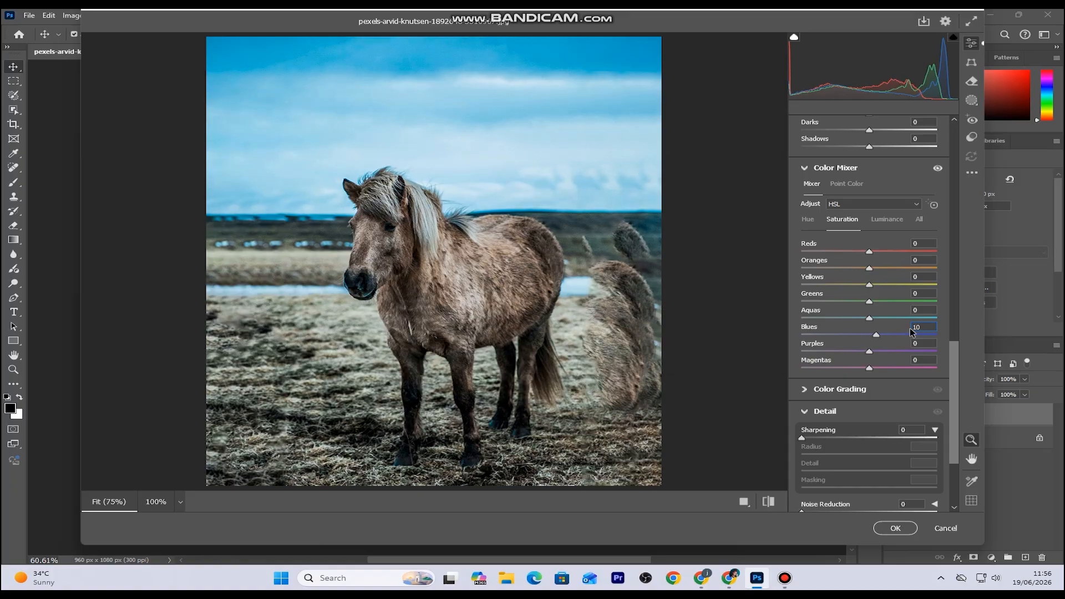
left_click(881, 222)
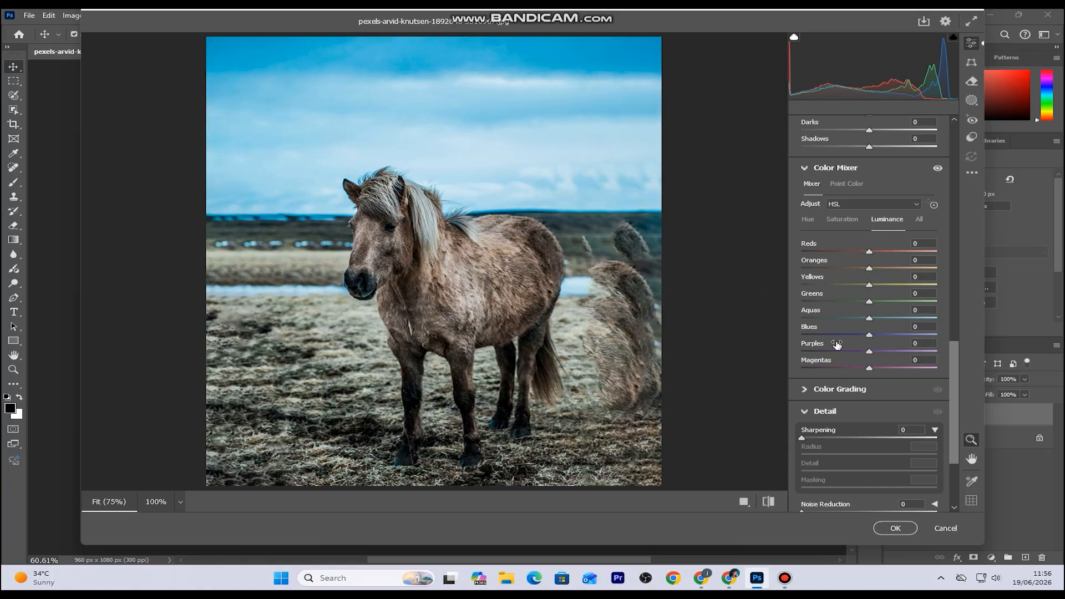
left_click_drag(869, 337, 860, 338)
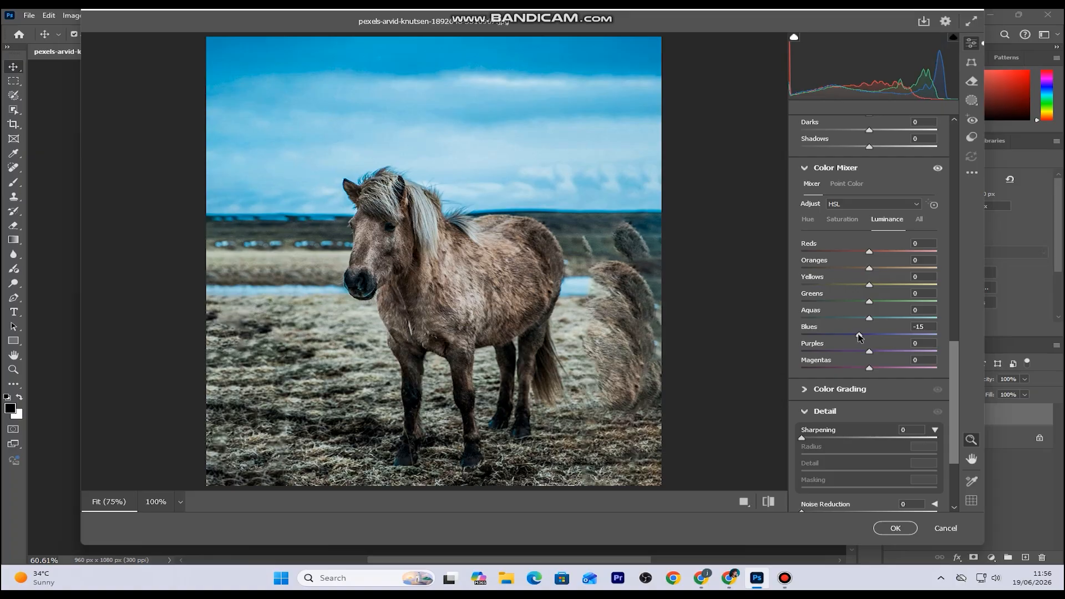
Adjust the Oranges in the Color Mixer to Hue -5, Saturation +25 and Luminance +10.
left_click(809, 220)
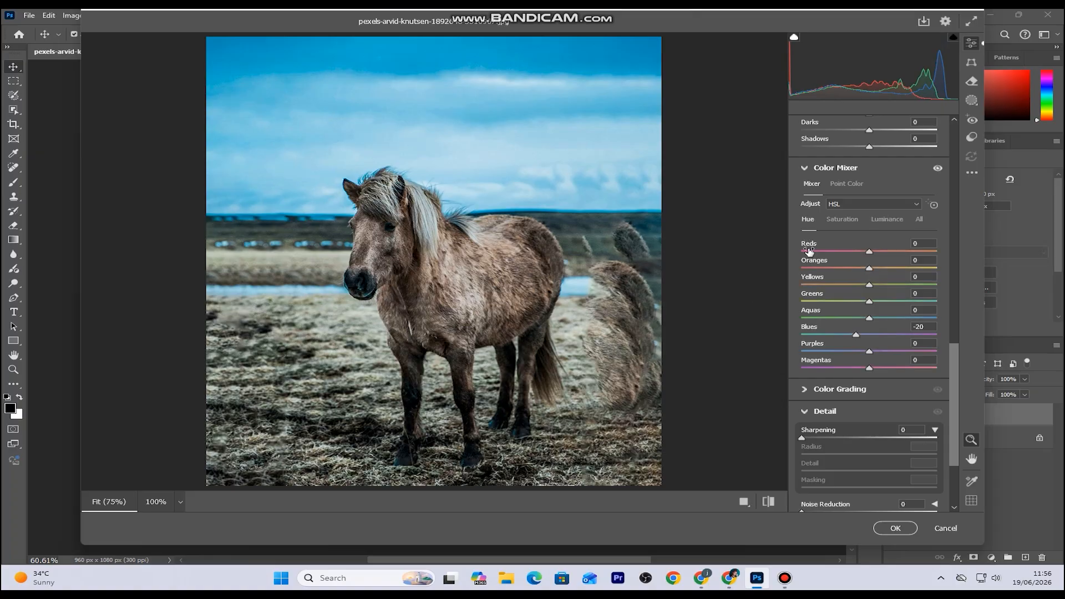
left_click_drag(865, 268, 864, 268)
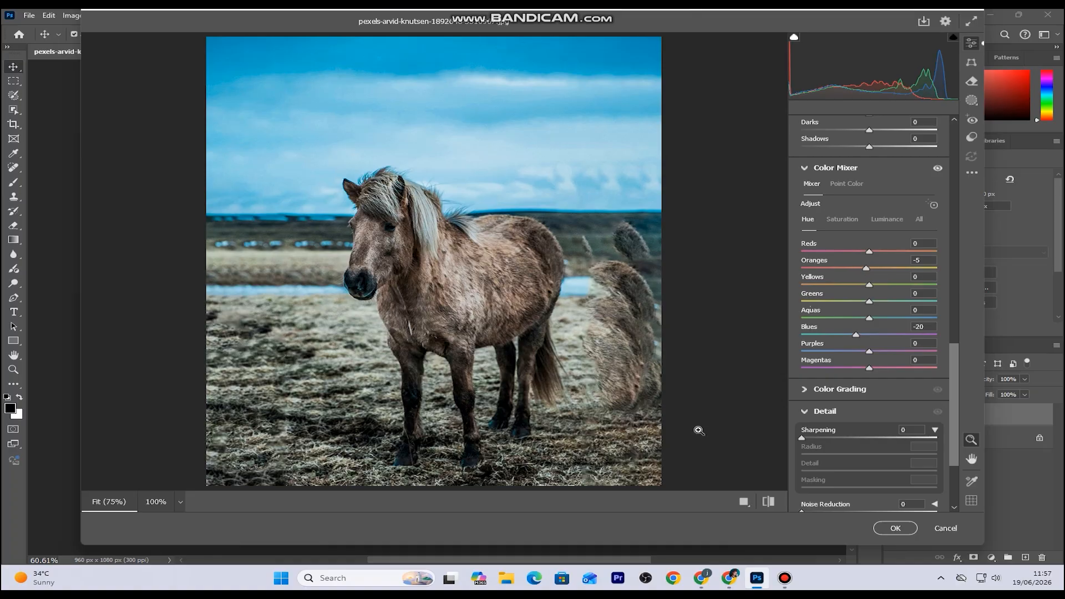
left_click(843, 221)
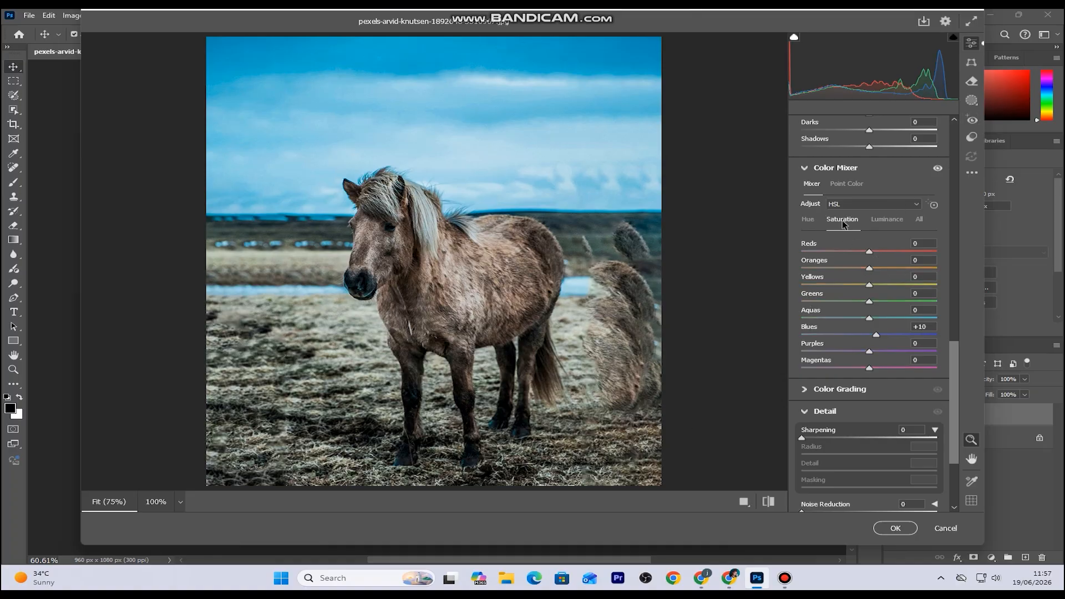
left_click(921, 260)
type("25")
left_click(888, 221)
left_click(923, 260)
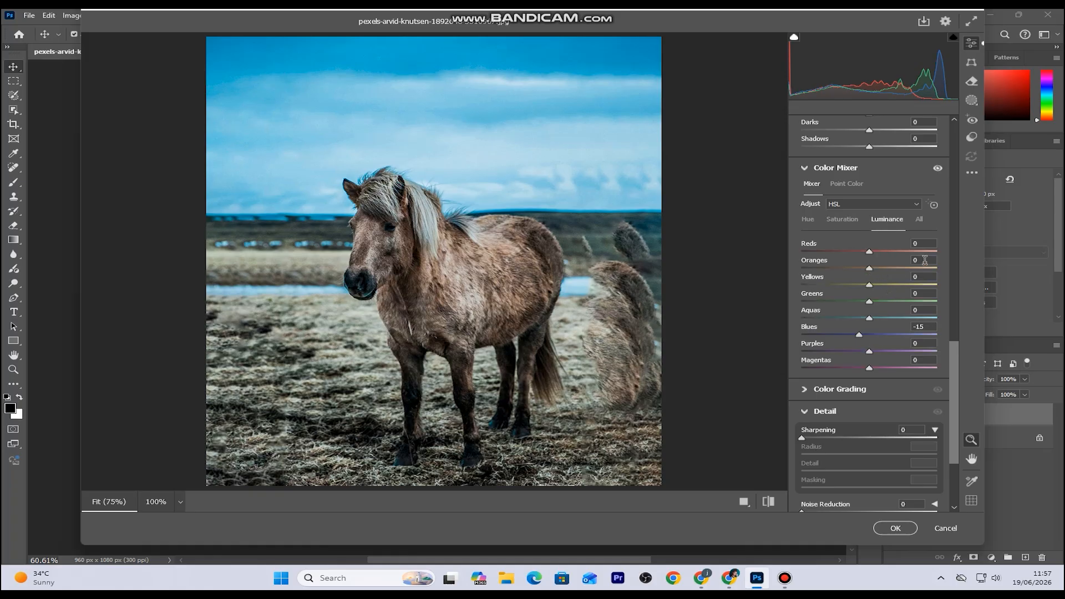
type("10")
key("Return")
Lower the Yellows hue in the Color Mixer and set the Yellows saturation to -15.
left_click(816, 225)
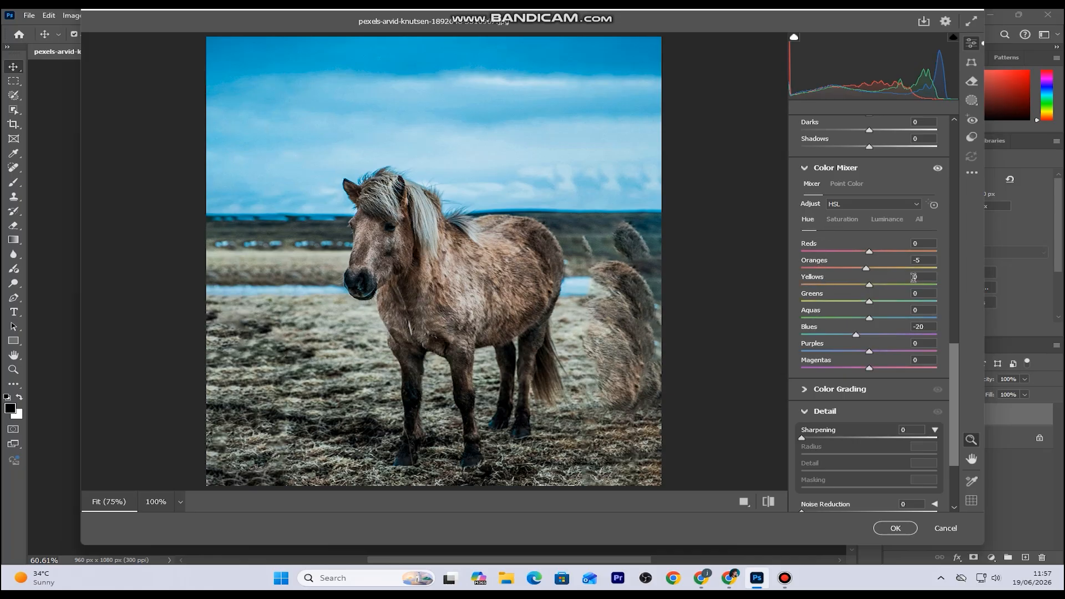
left_click_drag(869, 283, 861, 287)
left_click(890, 222)
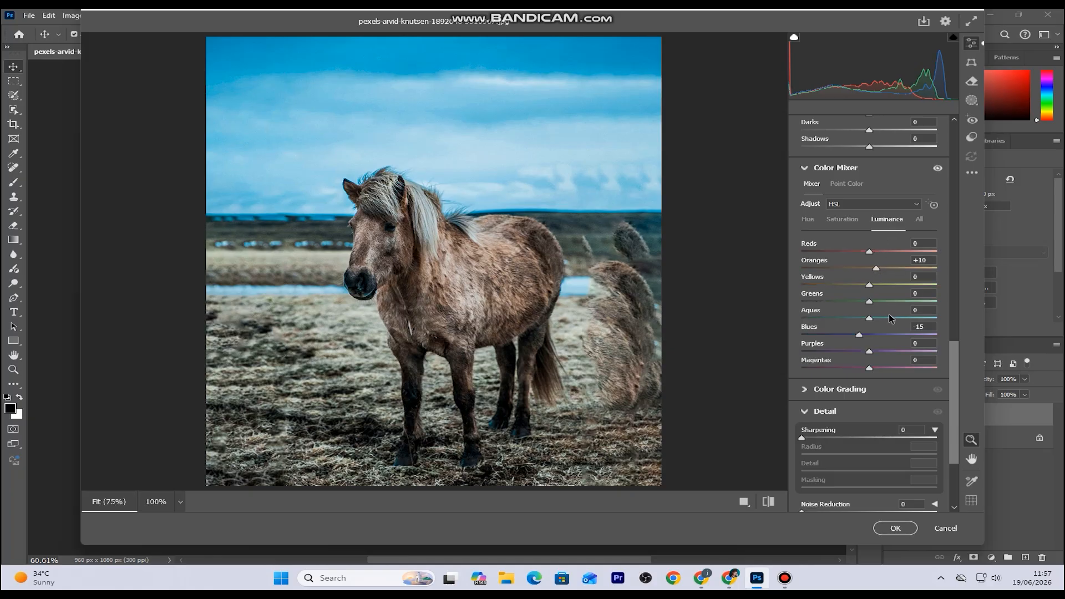
left_click(848, 220)
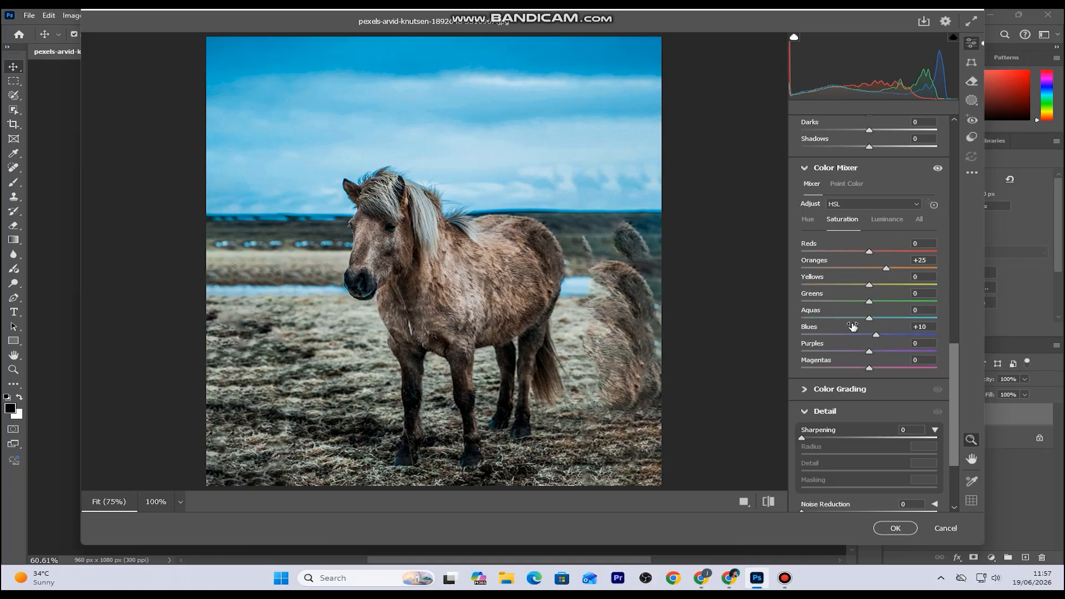
left_click(868, 284)
left_click_drag(864, 286, 860, 287)
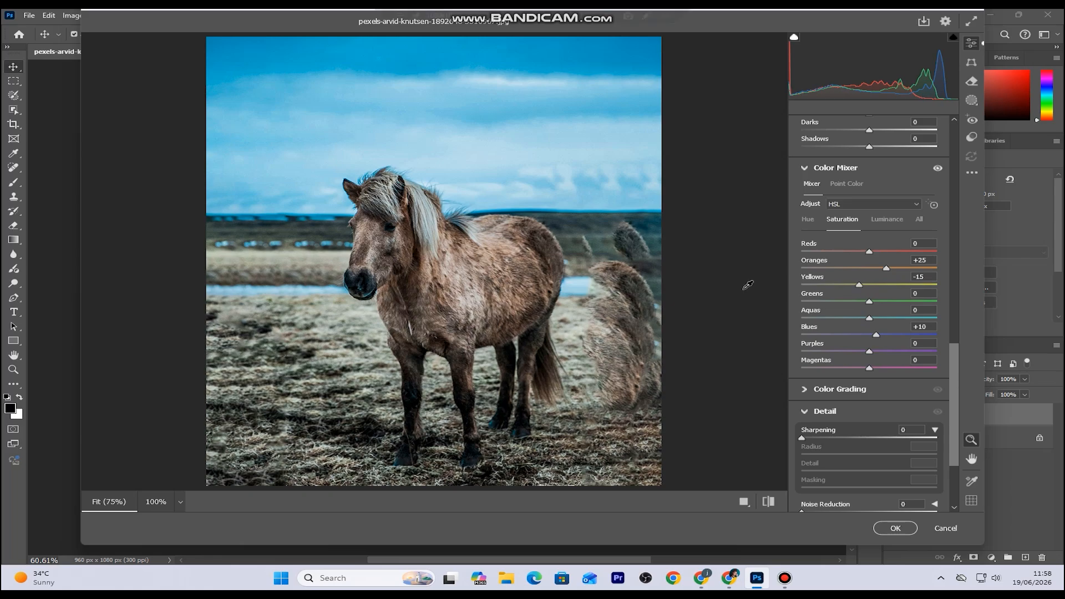
Set the Color Grading shadows to Hue 210 and Saturation 8.
left_click_drag(955, 359, 949, 135)
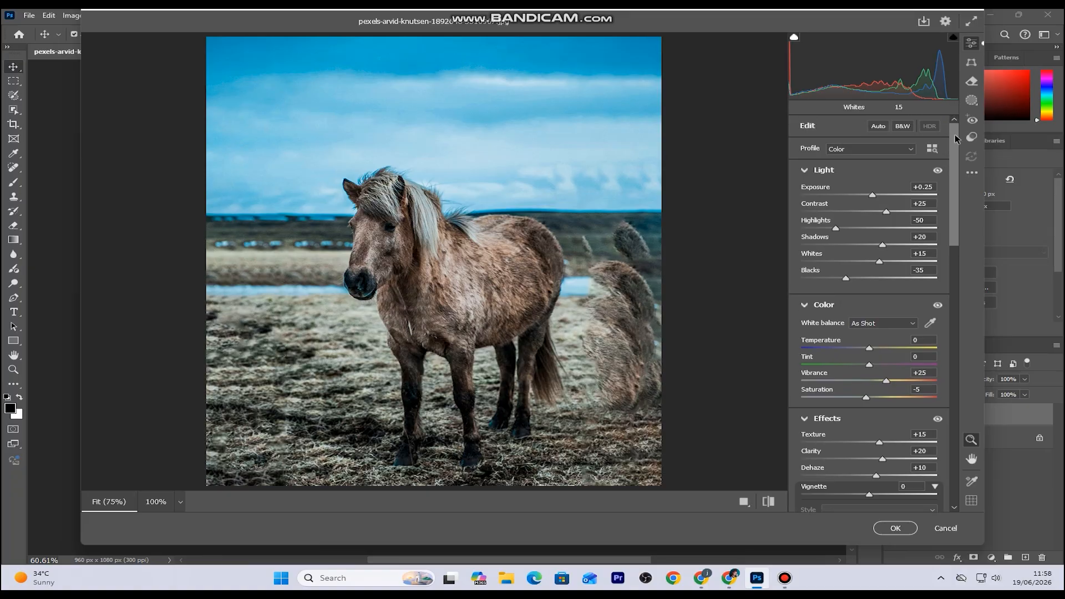
left_click_drag(954, 189, 977, 421)
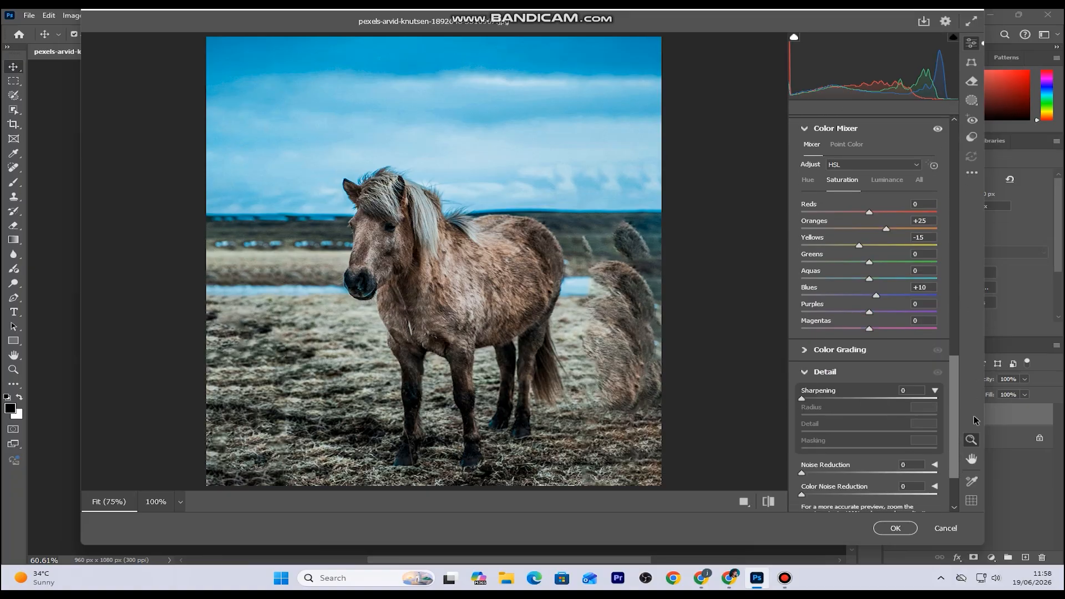
left_click(805, 350)
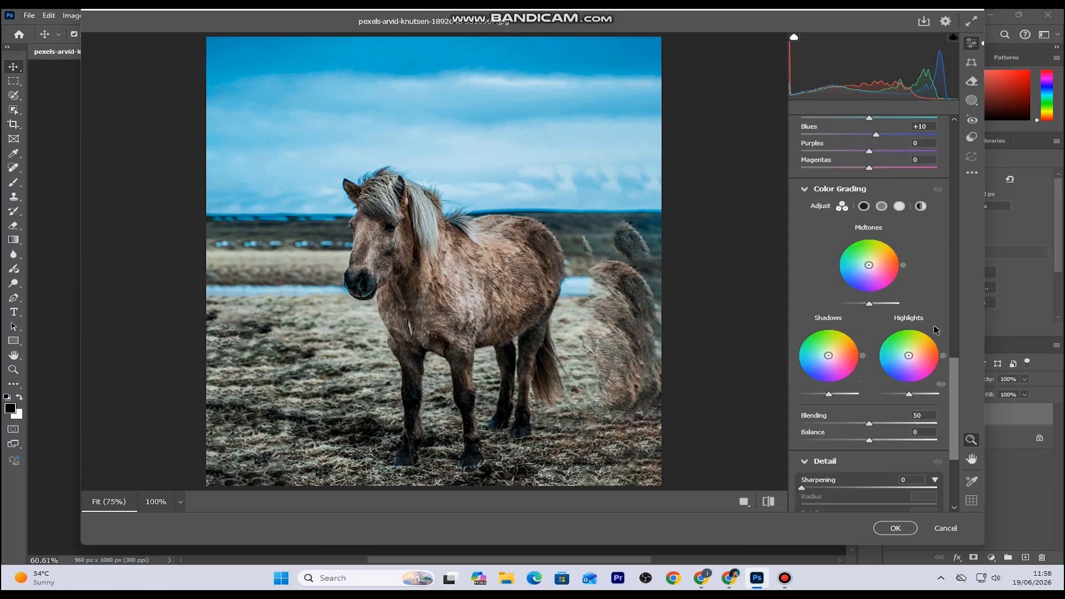
left_click(865, 206)
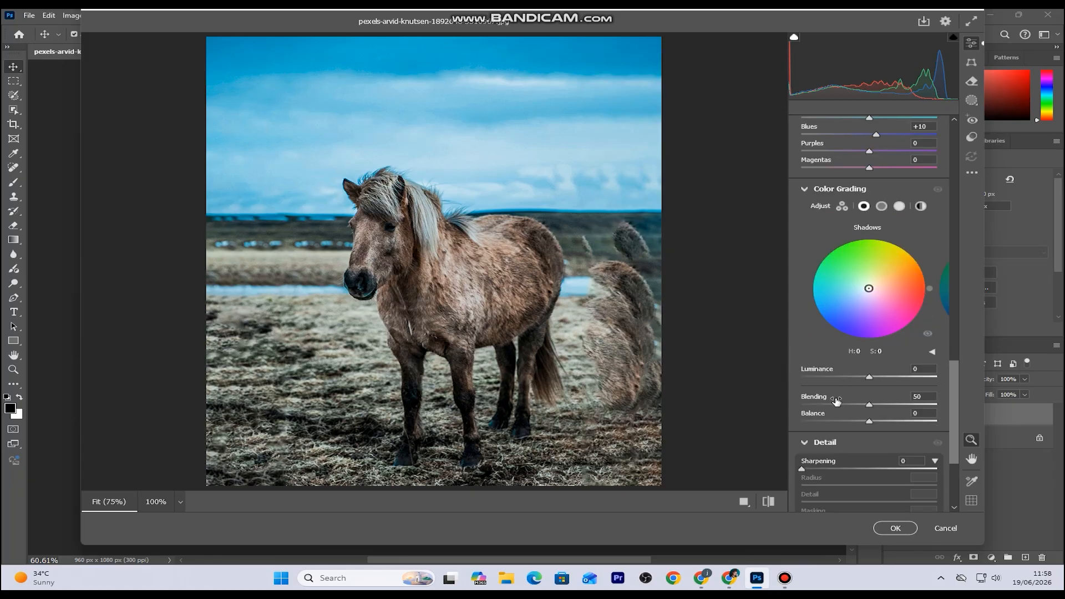
mouse_move(957, 399)
left_mouse_down()
mouse_move(963, 414)
mouse_move(959, 399)
left_mouse_up()
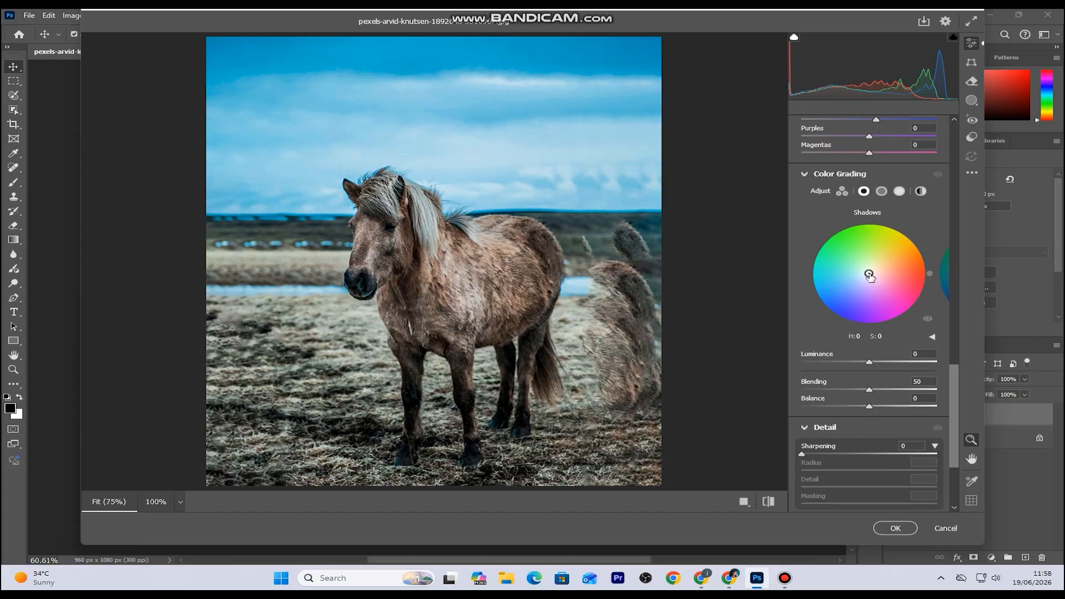
left_click_drag(958, 387, 958, 364)
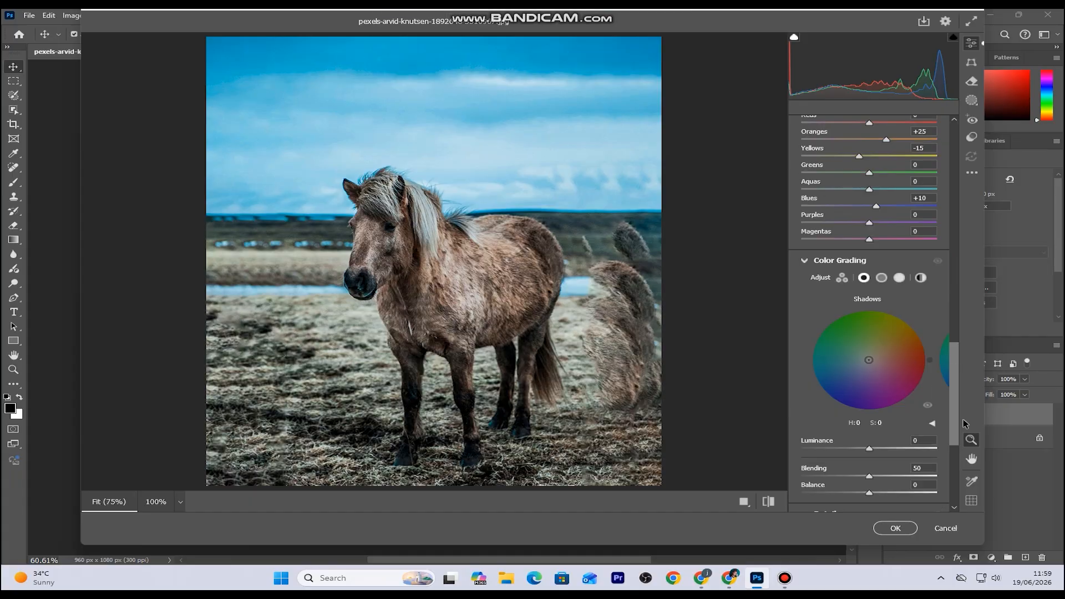
left_click(932, 423)
scroll(934, 427, "down", 5)
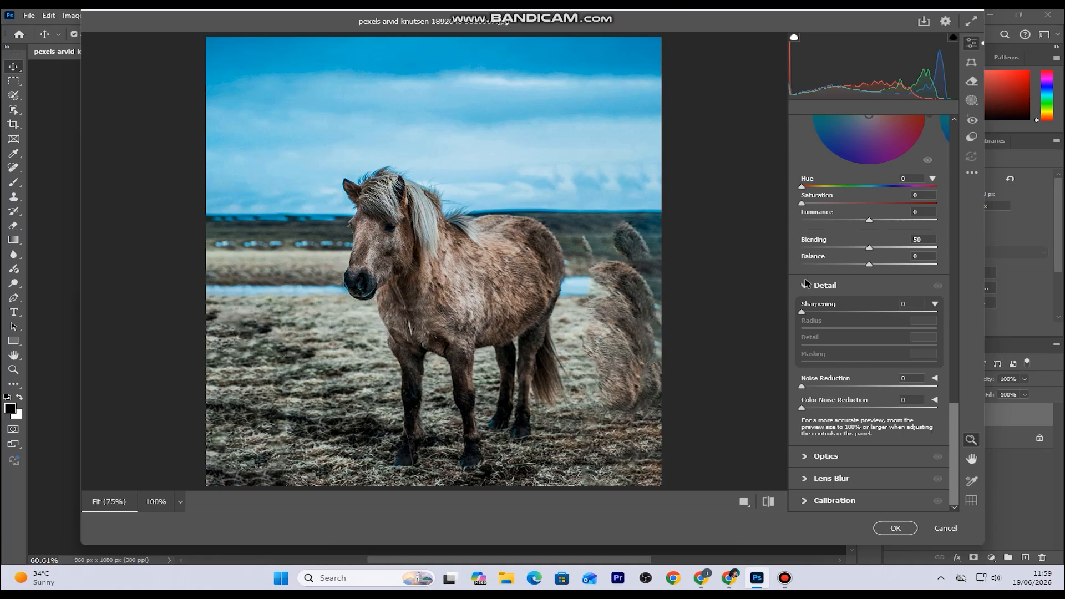
left_click_drag(955, 421, 954, 377)
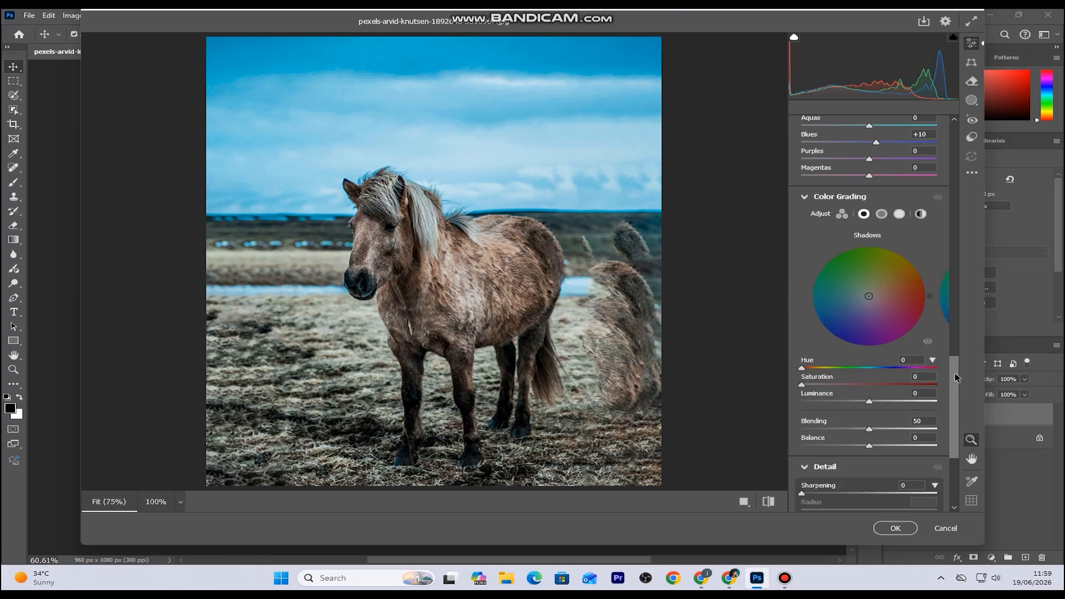
left_click(906, 361)
type("210")
left_click(924, 376)
type("8")
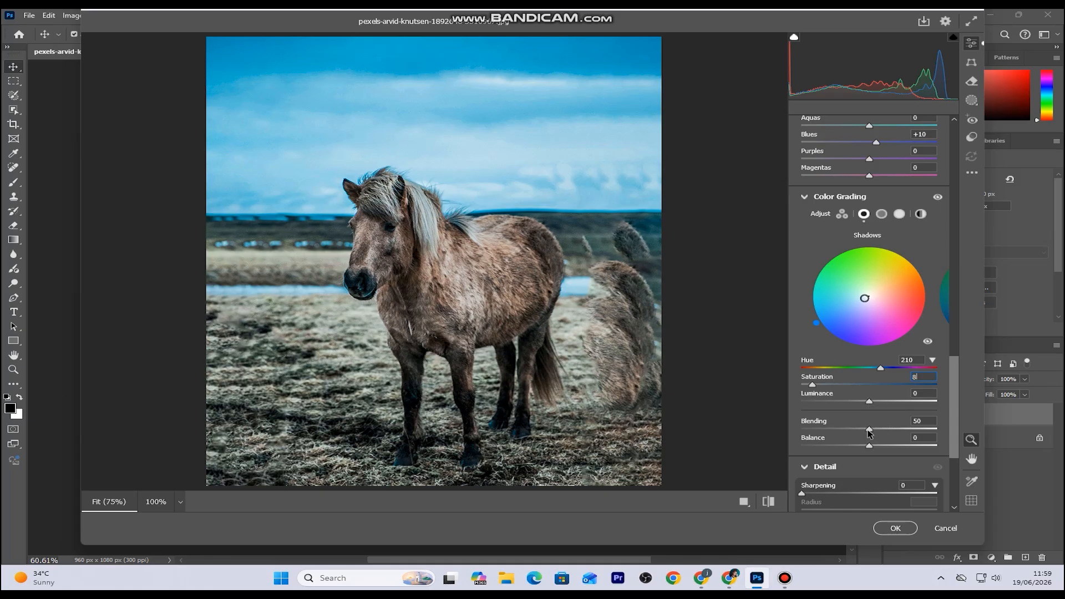
mouse_move(869, 445)
left_mouse_down()
mouse_move(844, 451)
mouse_move(934, 451)
mouse_move(823, 455)
mouse_move(930, 453)
mouse_move(855, 456)
left_mouse_up()
left_click(857, 446)
left_click_drag(863, 444, 873, 446)
left_click(904, 219)
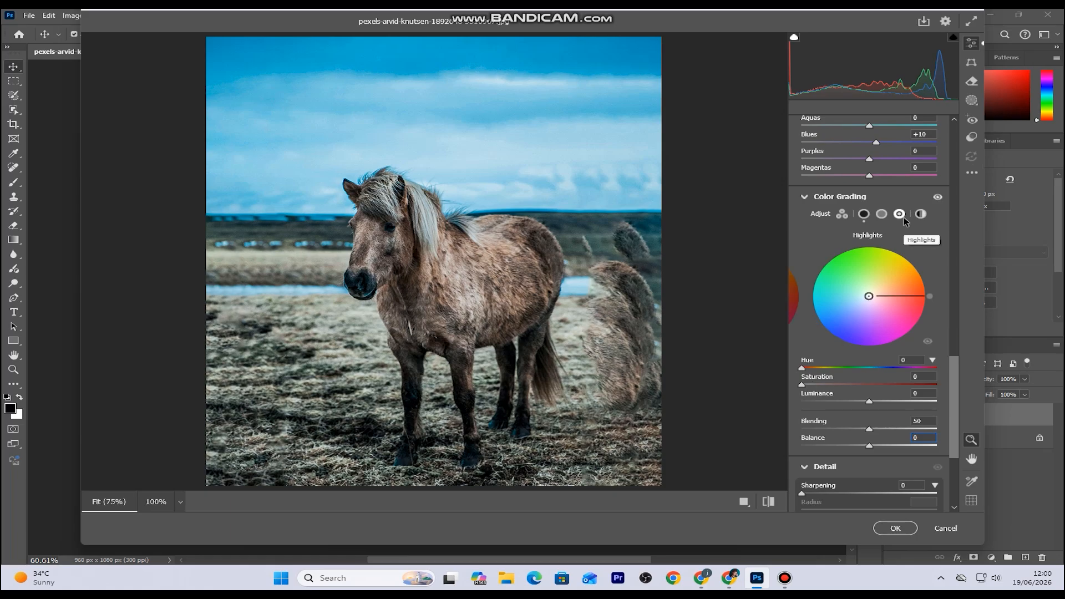
Raise the Color Grading shadows Saturation to 12.
left_click(864, 214)
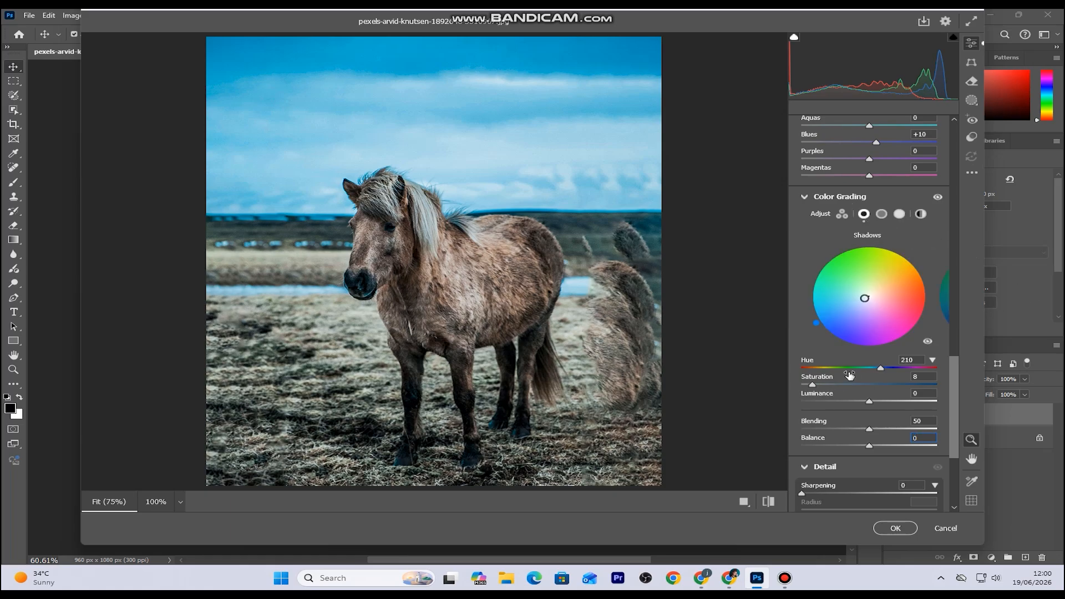
left_click(924, 376)
type("12")
Set the Color Grading highlights to Hue 45 and Saturation 8, and set the Balance to -20.
left_click(900, 214)
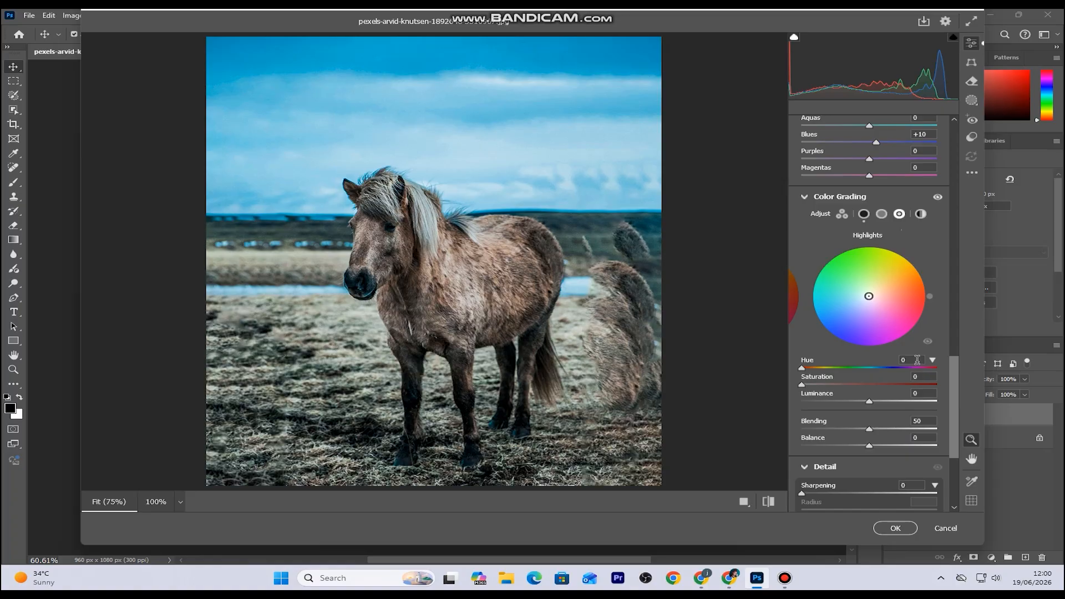
left_click(913, 360)
type("45")
type("8")
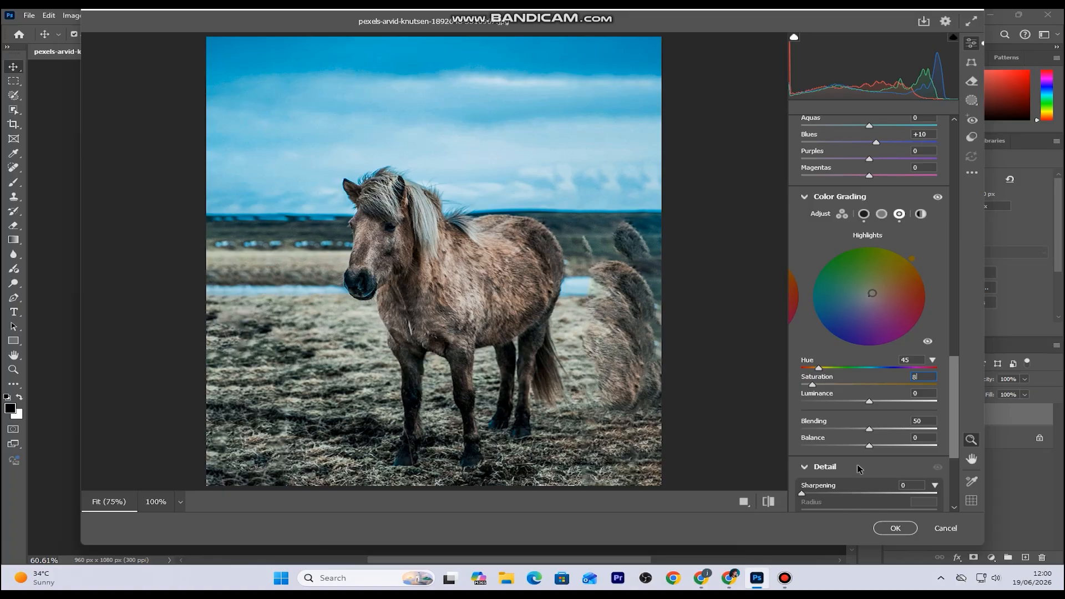
left_click_drag(870, 446, 855, 445)
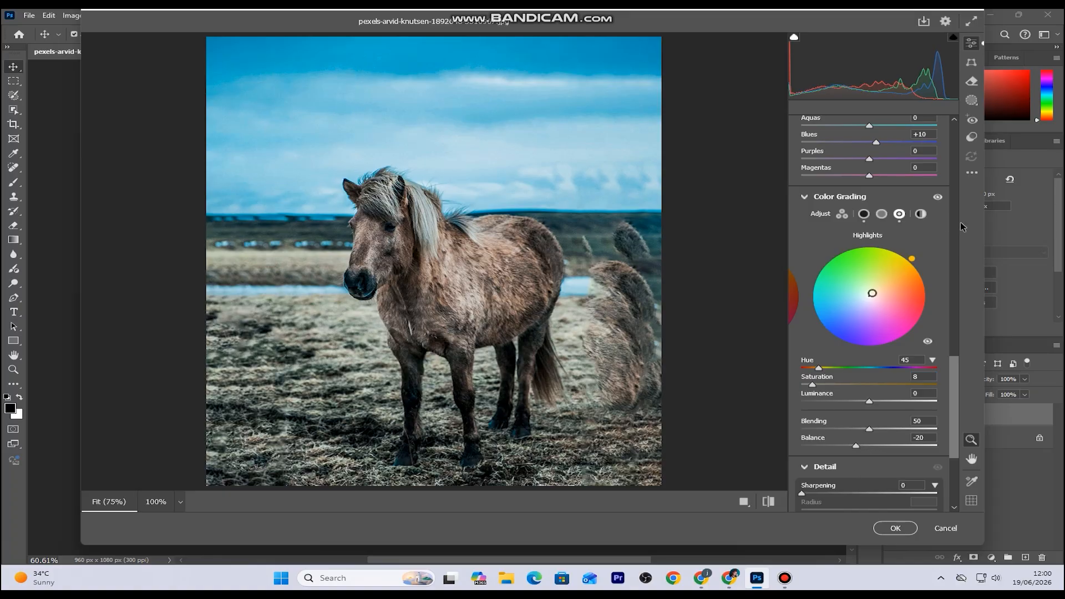
Set the Color Grading midtones to Hue 35 and Saturation 10.
left_click(884, 216)
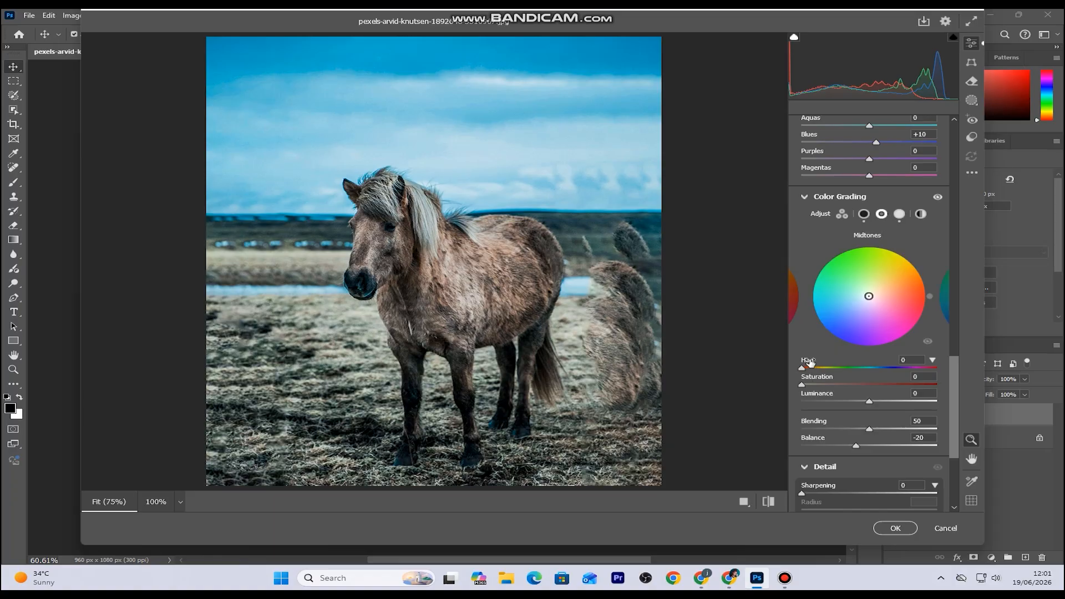
left_click(905, 361)
type("35")
left_click(930, 377)
type("10")
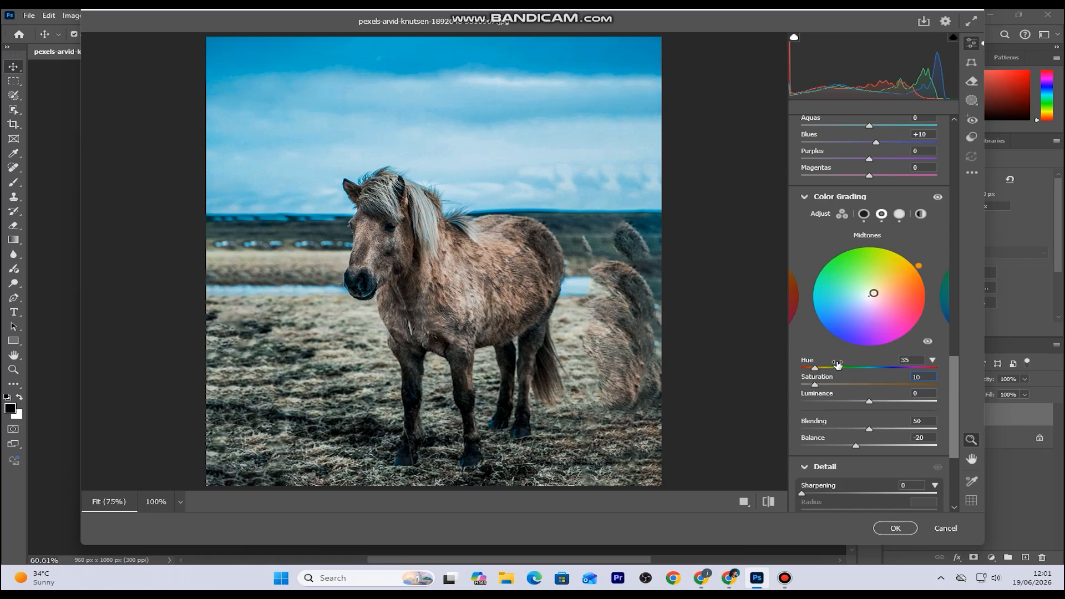
key("Return")
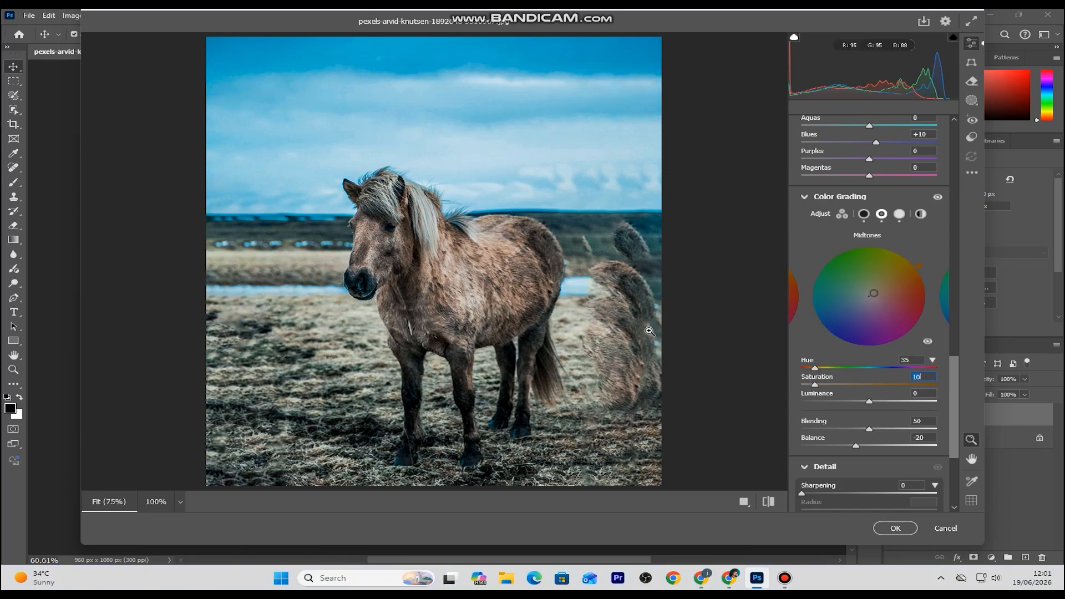
Shape the parametric curve into a contrast curve with Lights +21, Darks -20 and Shadows -4.
left_click_drag(952, 381, 986, 249)
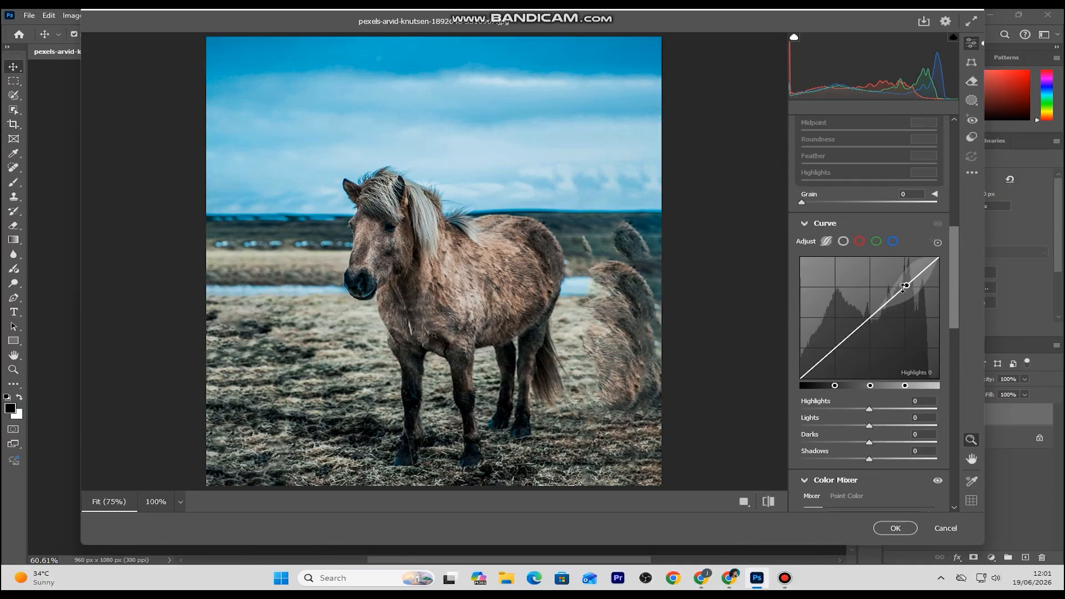
left_click_drag(899, 292, 902, 283)
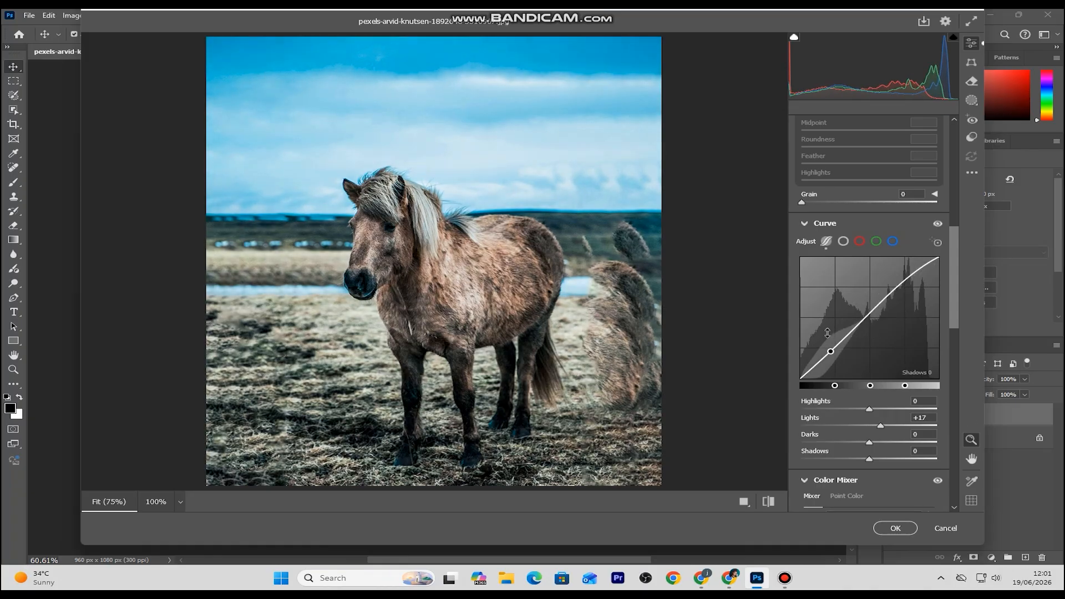
left_click_drag(834, 347, 838, 350)
left_click_drag(903, 283, 902, 282)
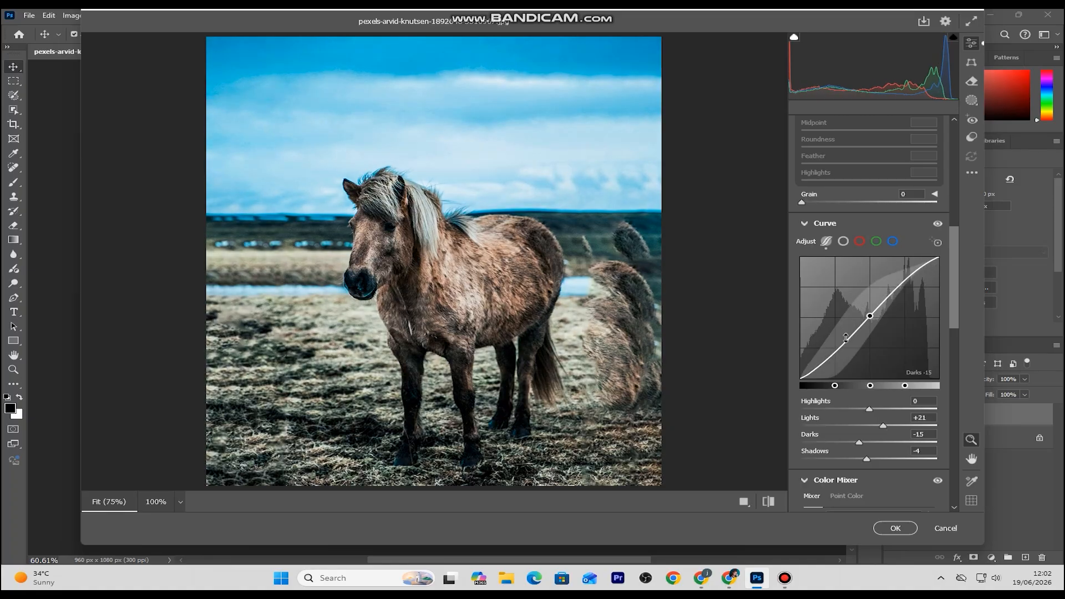
left_click_drag(838, 349, 838, 350)
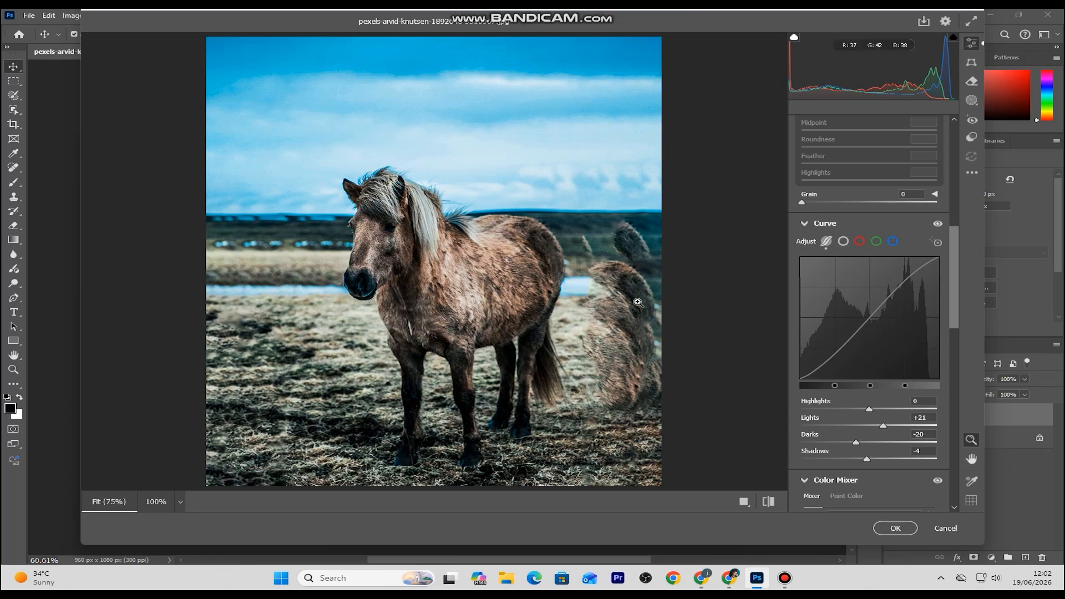
Create a subject mask on the horse and set its Exposure to +0.20 and Contrast to +25.
left_click(972, 100)
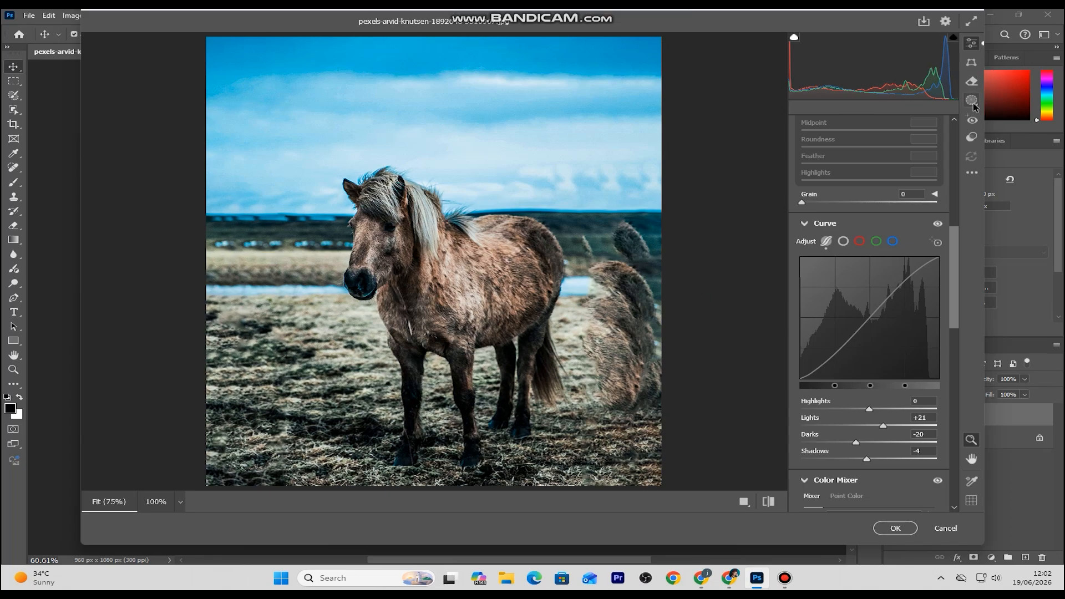
left_click(825, 163)
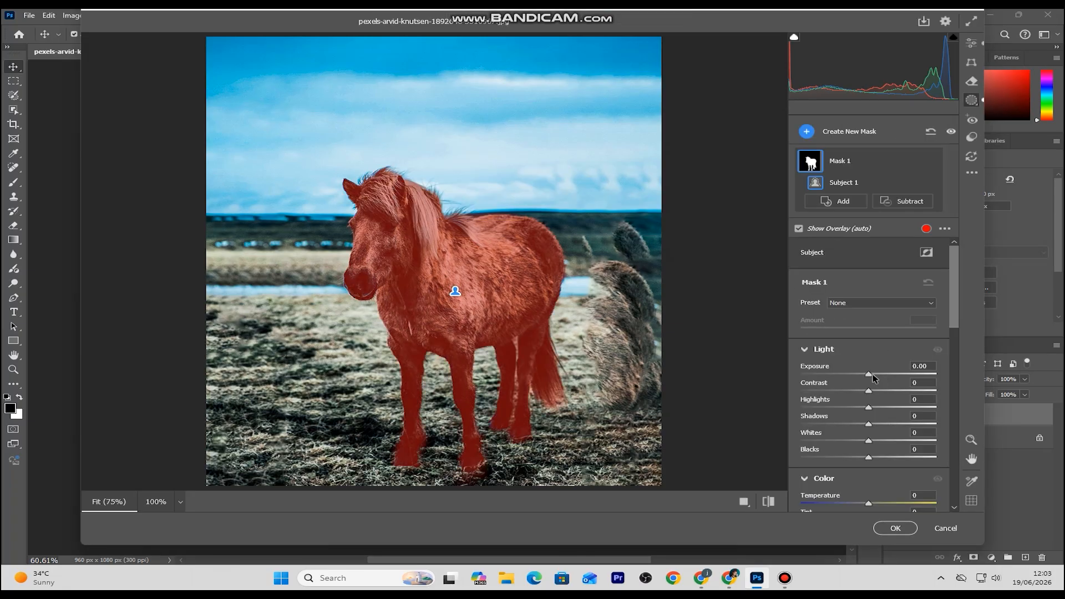
left_click_drag(872, 375, 874, 374)
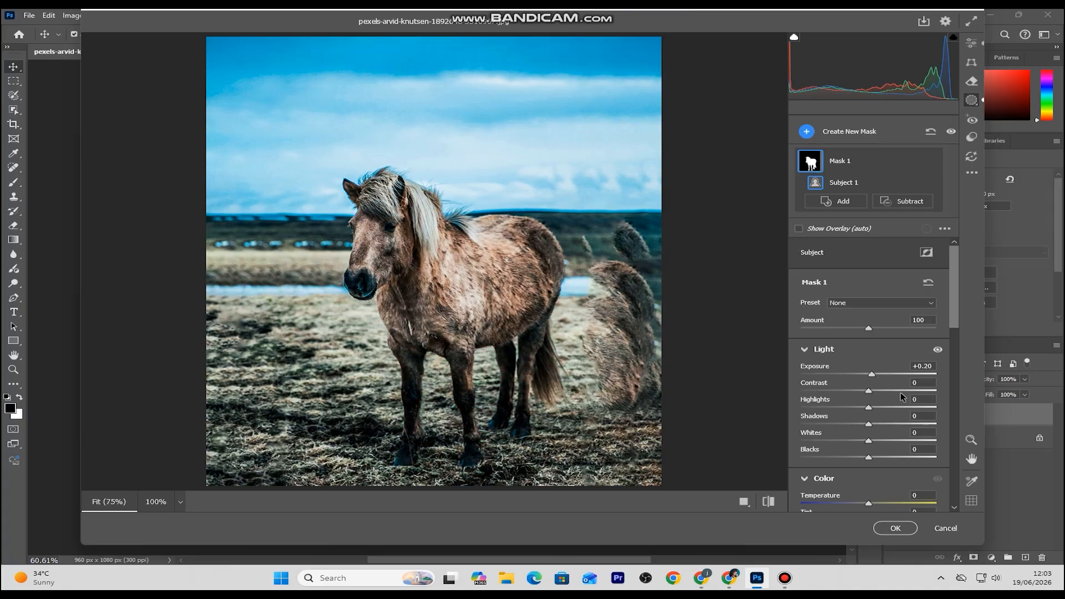
left_click(917, 383)
key("Return")
Set the Saturation of the horse's subject mask to 10.
scroll(956, 341, "down", 5)
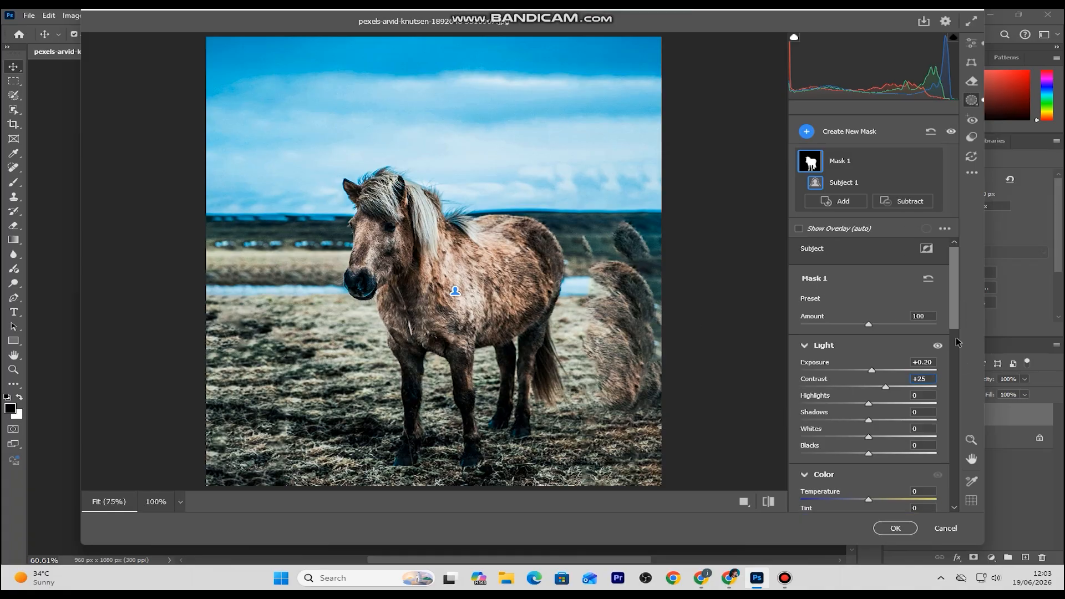
scroll(921, 324, "down", 1)
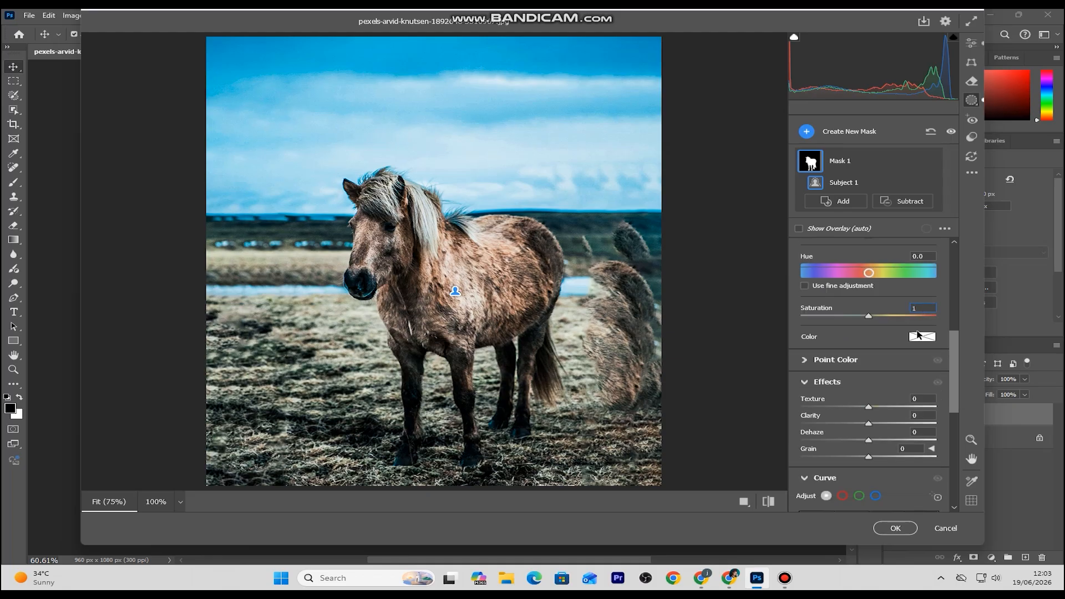
type("0")
key("Return")
Return to the global edits and add a -15 Vignette with Roundness +89 and Feather 56, plus Grain 8.
left_click(972, 43)
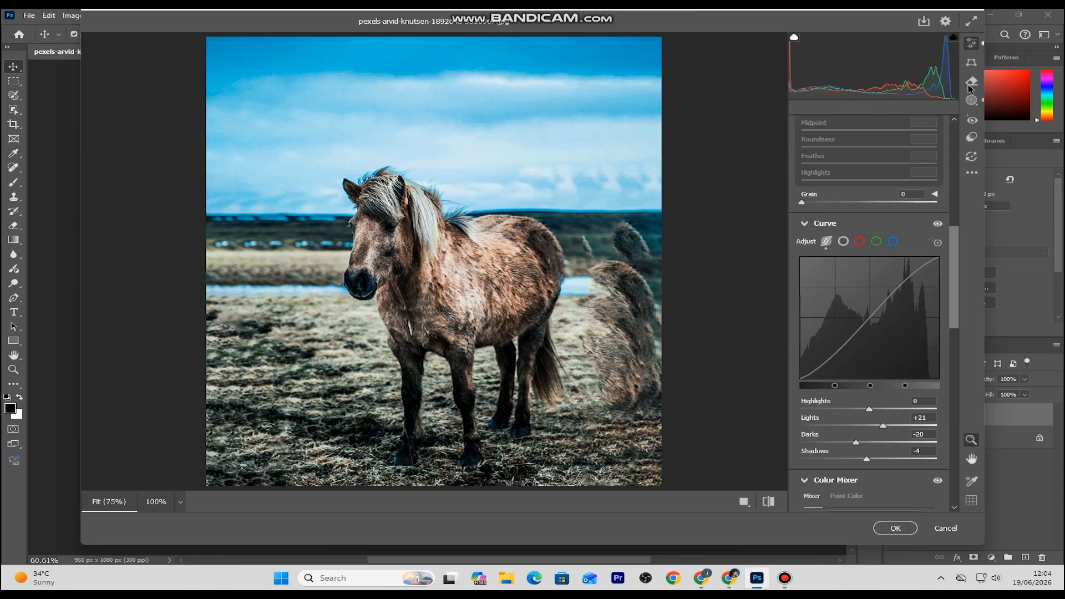
scroll(962, 326, "down", 3)
left_click_drag(959, 327, 975, 232)
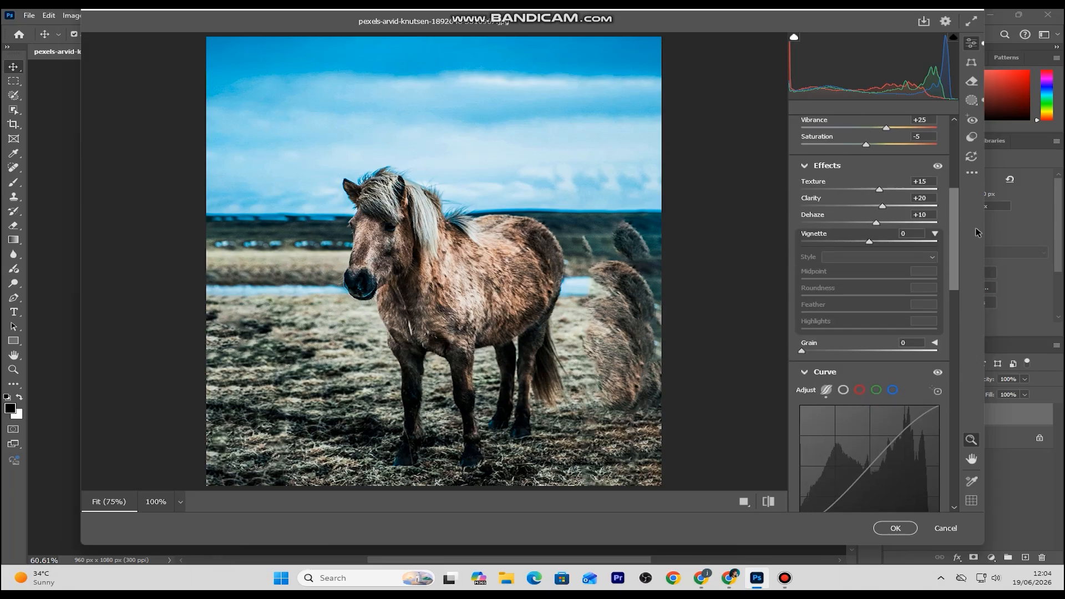
left_click_drag(869, 243, 861, 247)
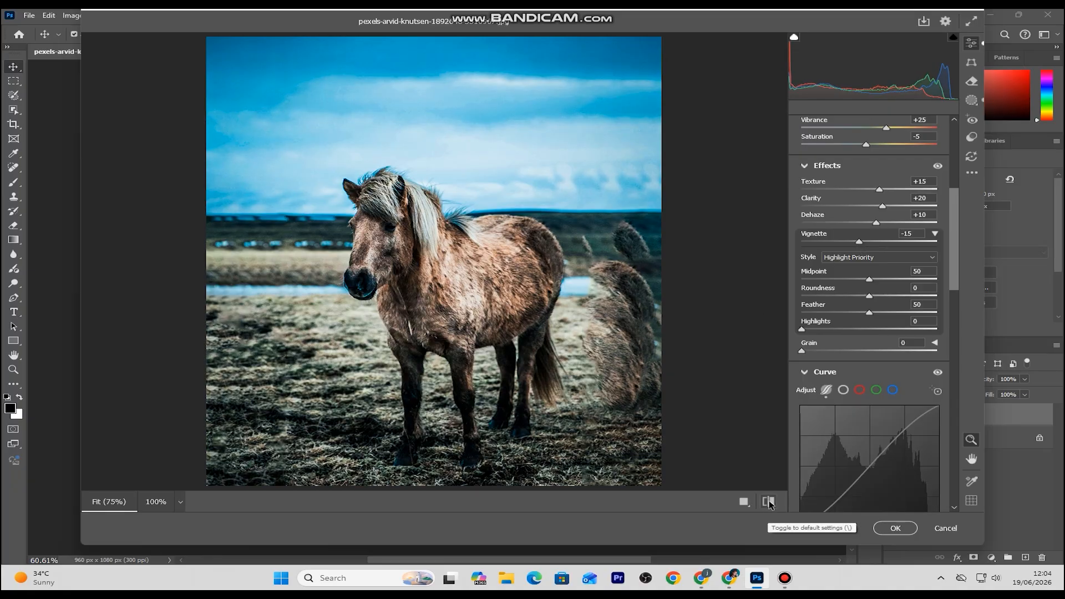
left_click_drag(871, 298, 930, 298)
mouse_move(869, 312)
left_mouse_down()
mouse_move(778, 315)
mouse_move(878, 313)
left_mouse_up()
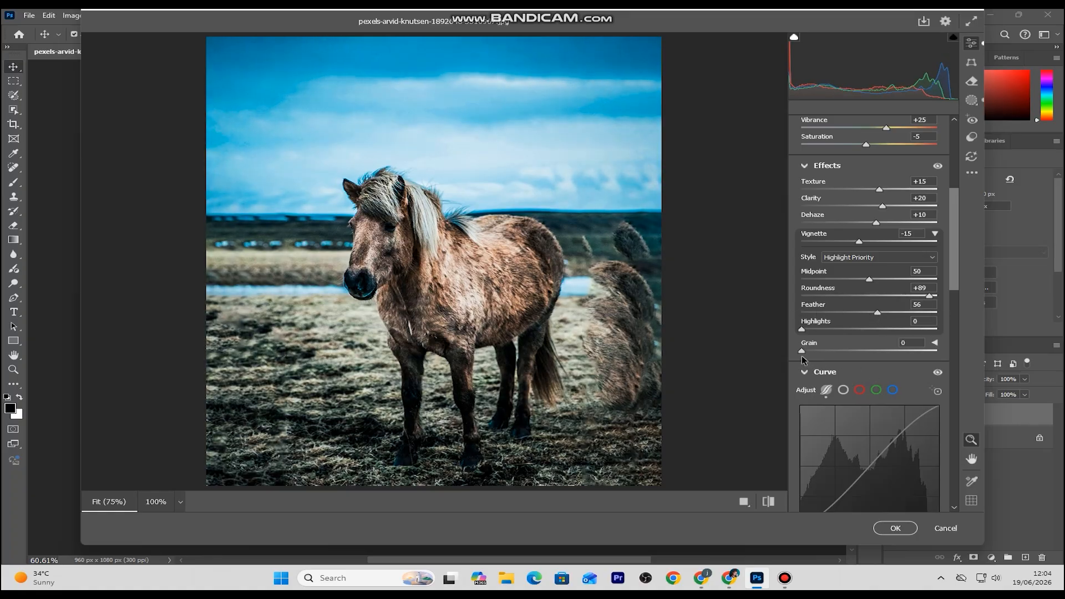
left_click_drag(809, 352, 813, 353)
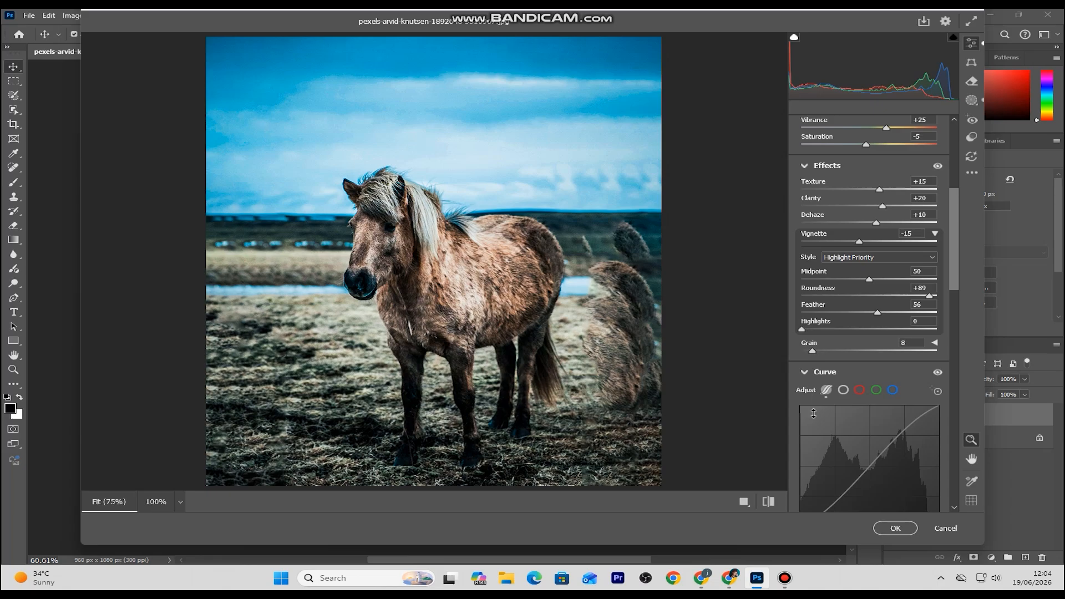
Compare the graded photo with the default settings and apply the Camera Raw Filter.
left_click(773, 501)
left_click(773, 502)
left_click(773, 502)
left_click(774, 502)
left_click(896, 528)
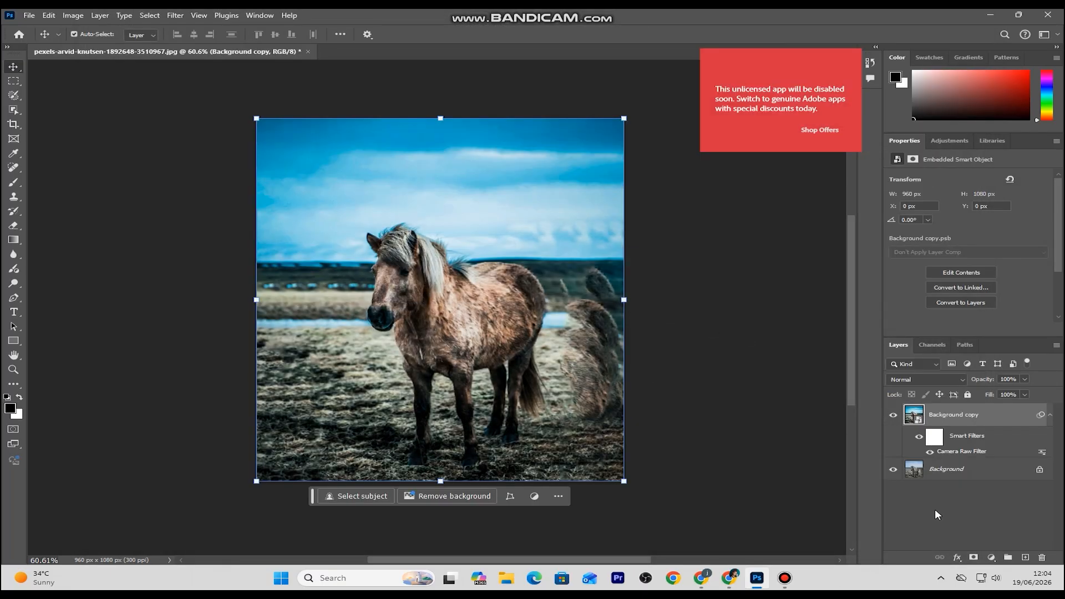
Add a Selective Color adjustment layer and set its Neutrals to Cyan +5 and Black +10.
left_click(991, 558)
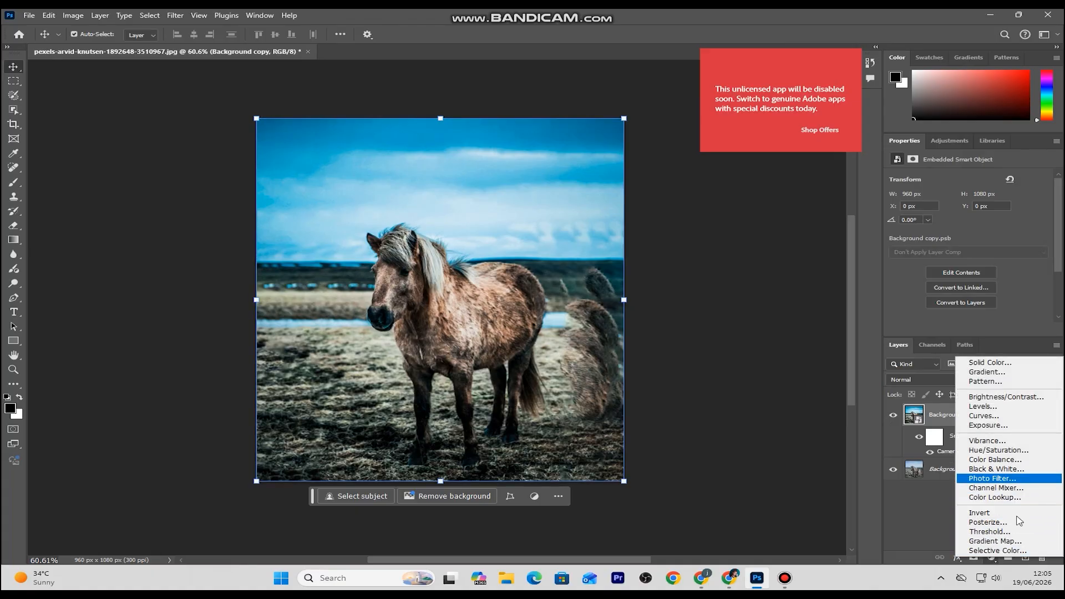
left_click(1006, 551)
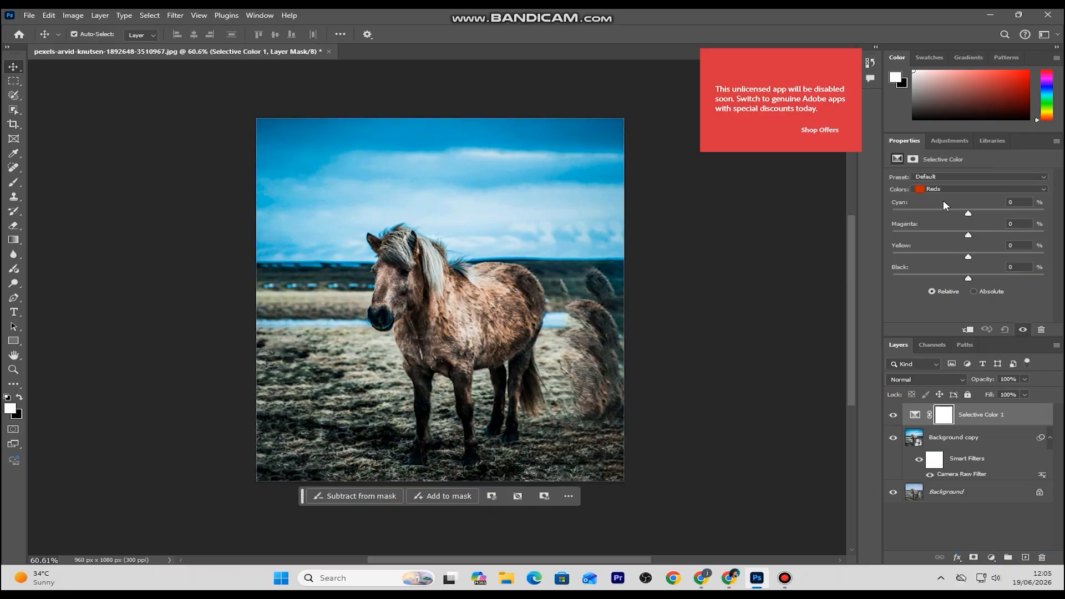
left_click(952, 192)
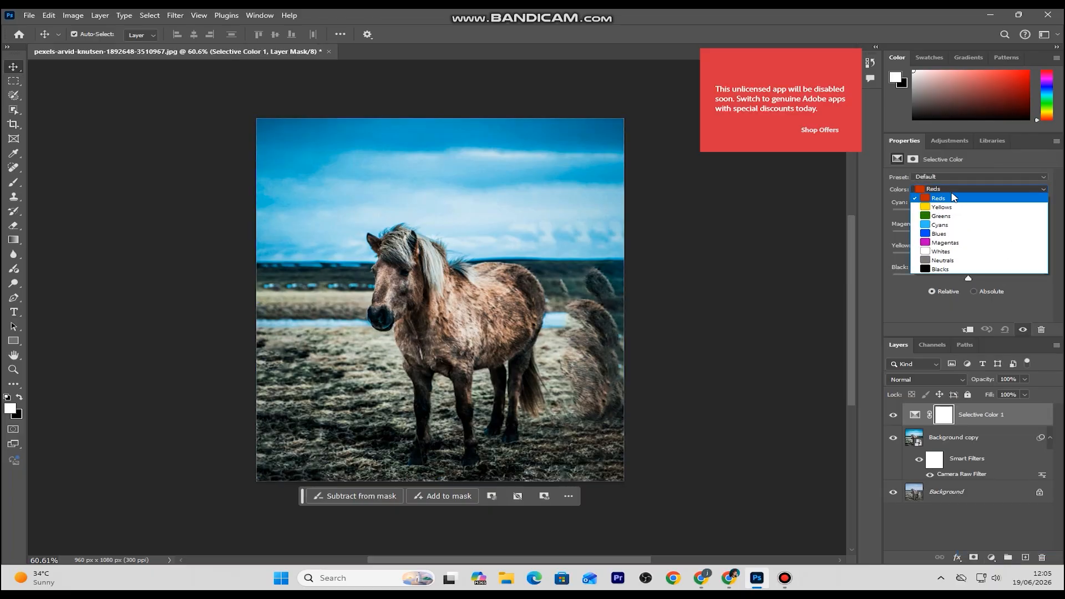
left_click(964, 261)
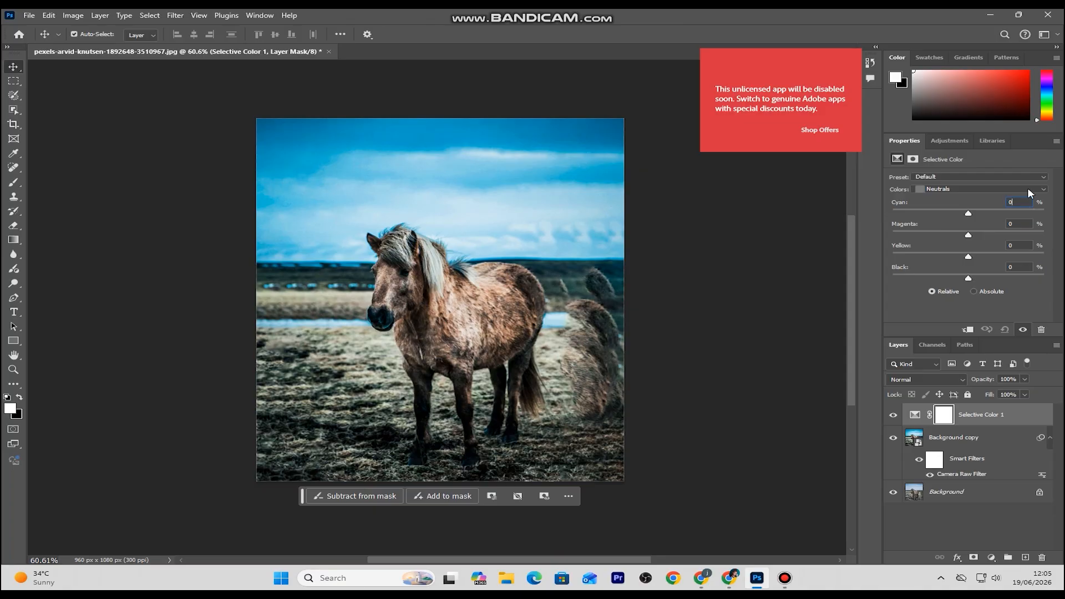
type("5")
type("5")
type("10")
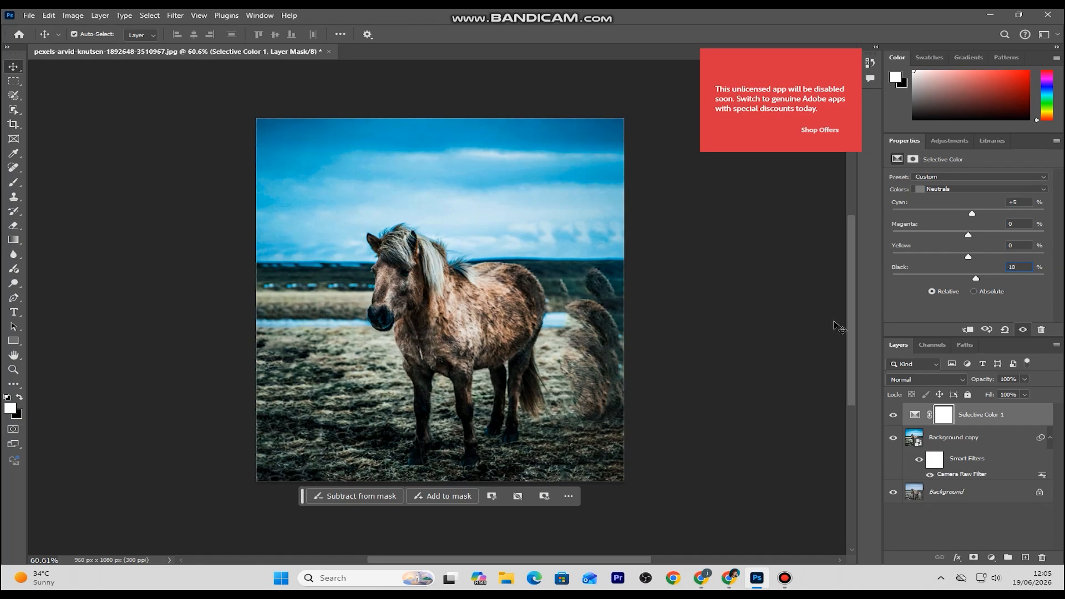
Set the Selective Color Blacks range to Cyan +10 and Black +15, and reduce these to Cyan +2 and Black +5.
left_click(943, 190)
left_click(943, 190)
left_click(950, 267)
left_click(1017, 266)
type("15")
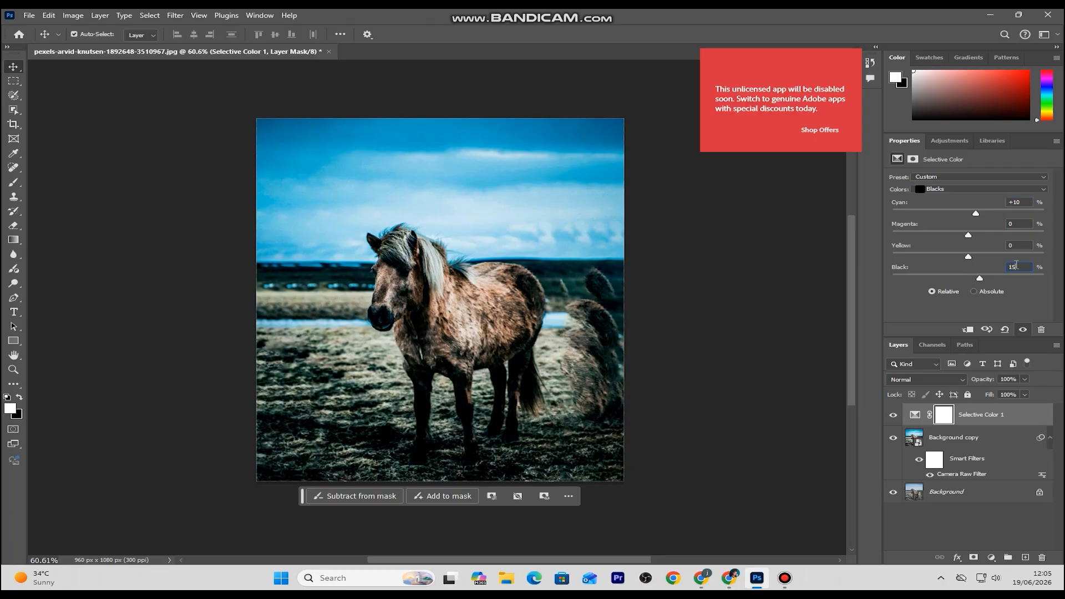
key("Return")
key("Return")
left_click_drag(980, 276, 977, 284)
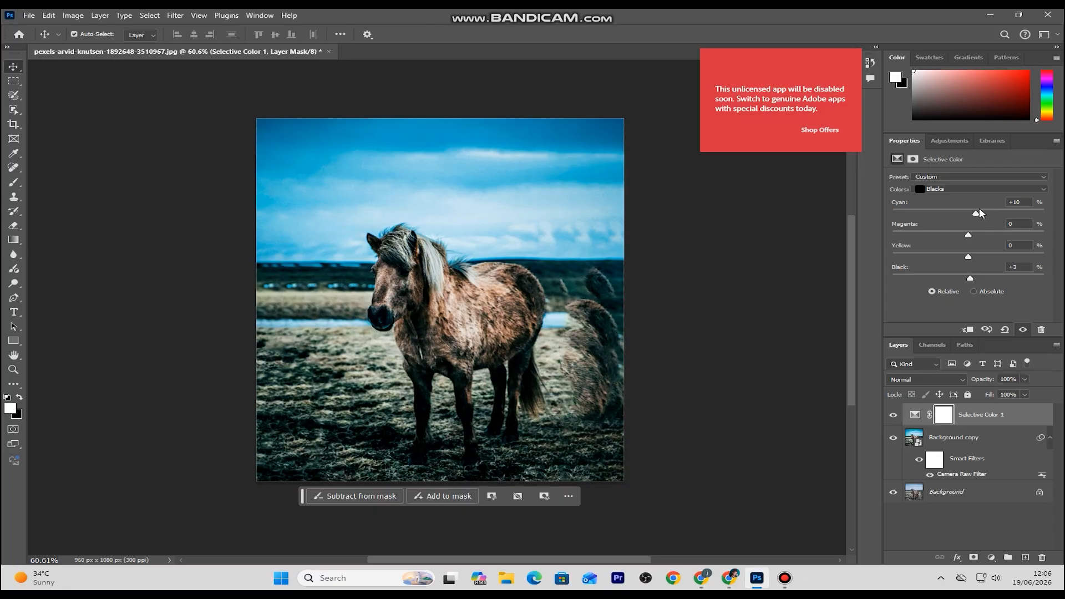
left_click_drag(975, 212, 966, 220)
Group the Selective Color adjustment layer together with the Background copy layer.
left_click(974, 468)
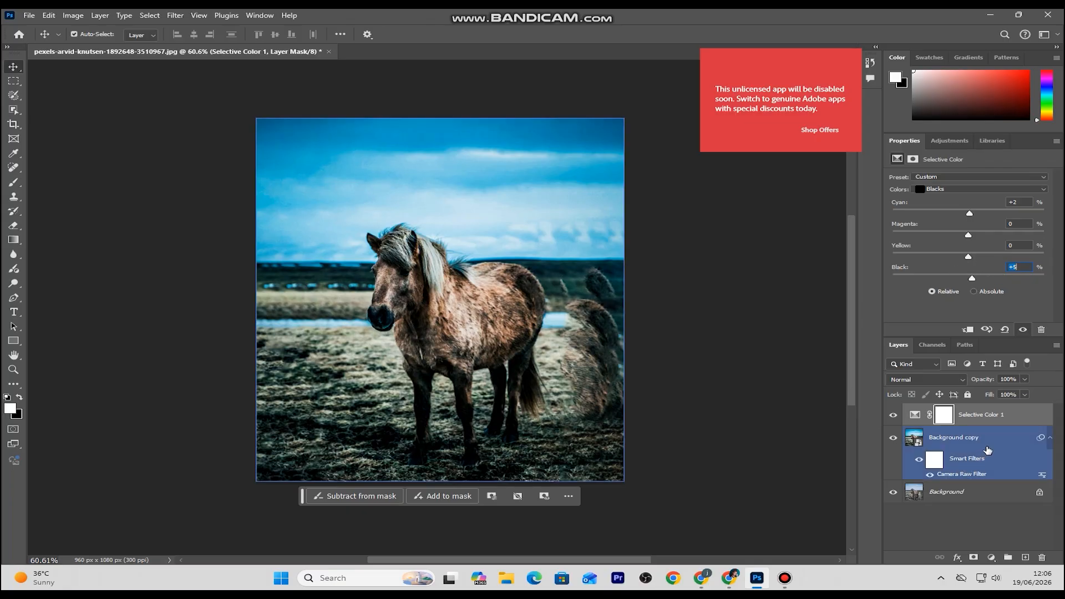
left_click(990, 453, "shift")
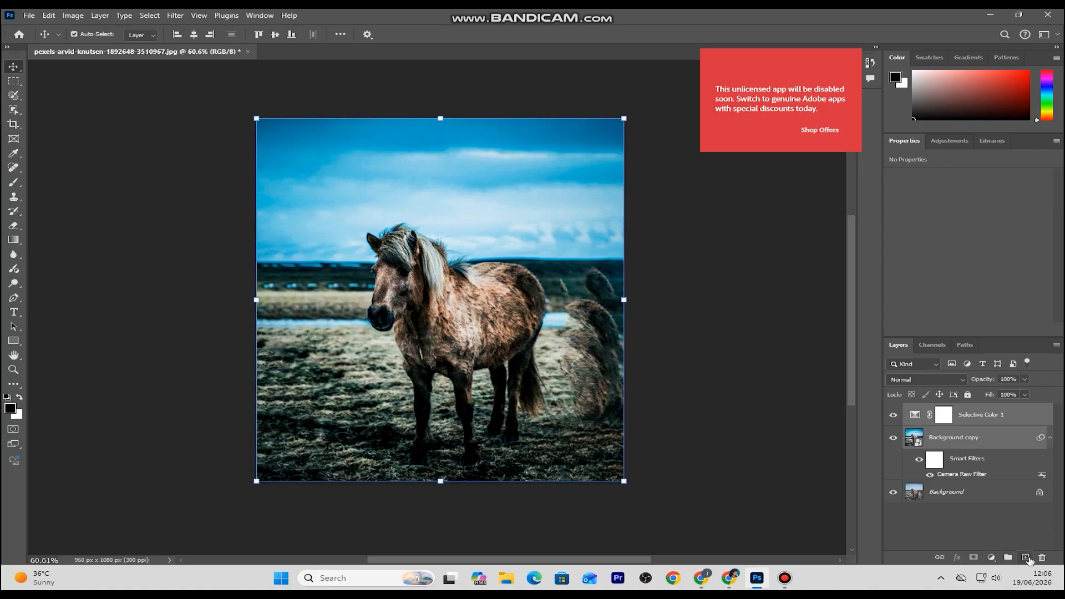
left_click(1007, 559)
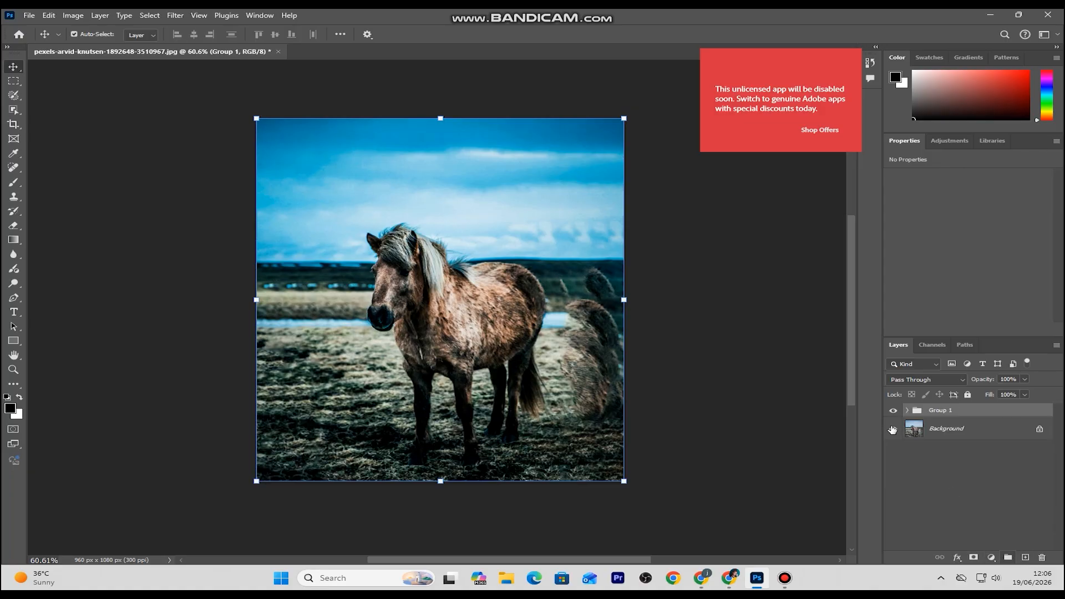
Compare the photo before and after grading by hiding and showing the layer group.
left_click(894, 411)
left_click(893, 411)
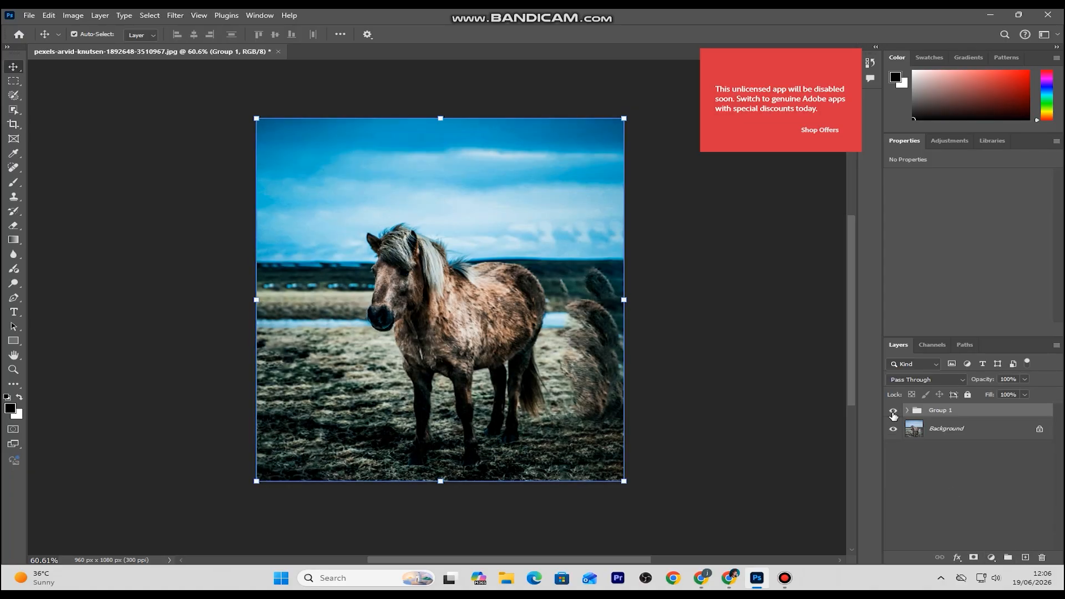
scroll(716, 362, "down", 5)
scroll(461, 338, "up", 5)
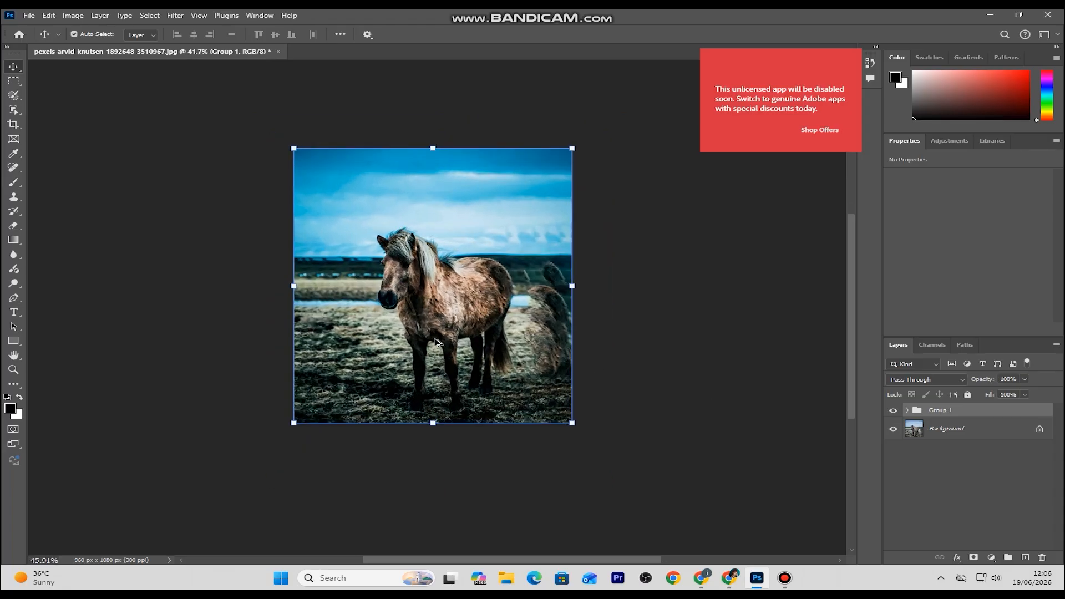
scroll(436, 343, "down", 1)
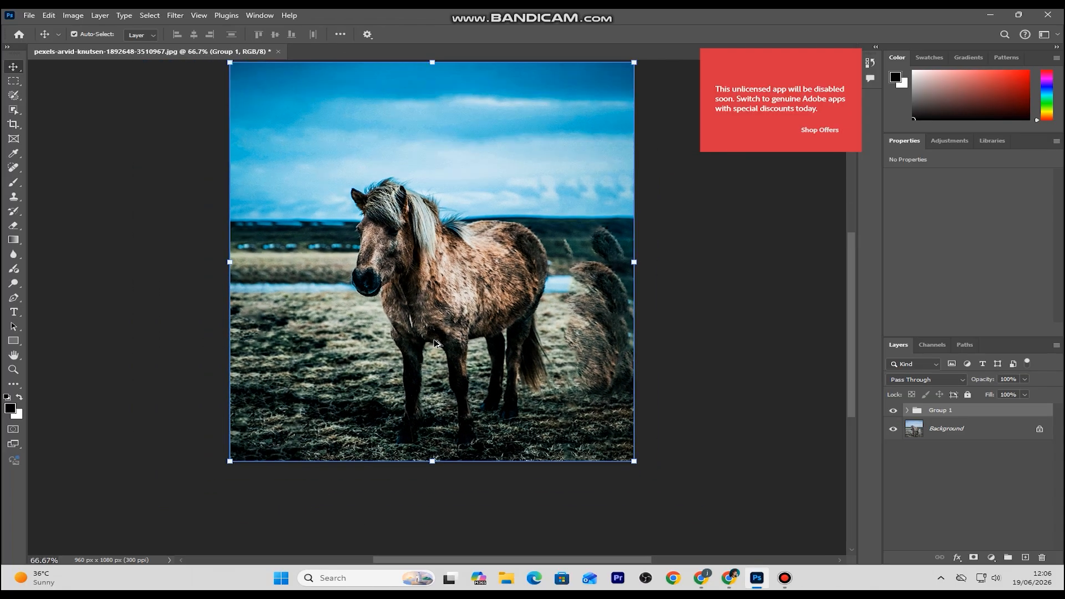
left_click(893, 411)
left_click(892, 411)
left_click(893, 411)
left_click(893, 411)
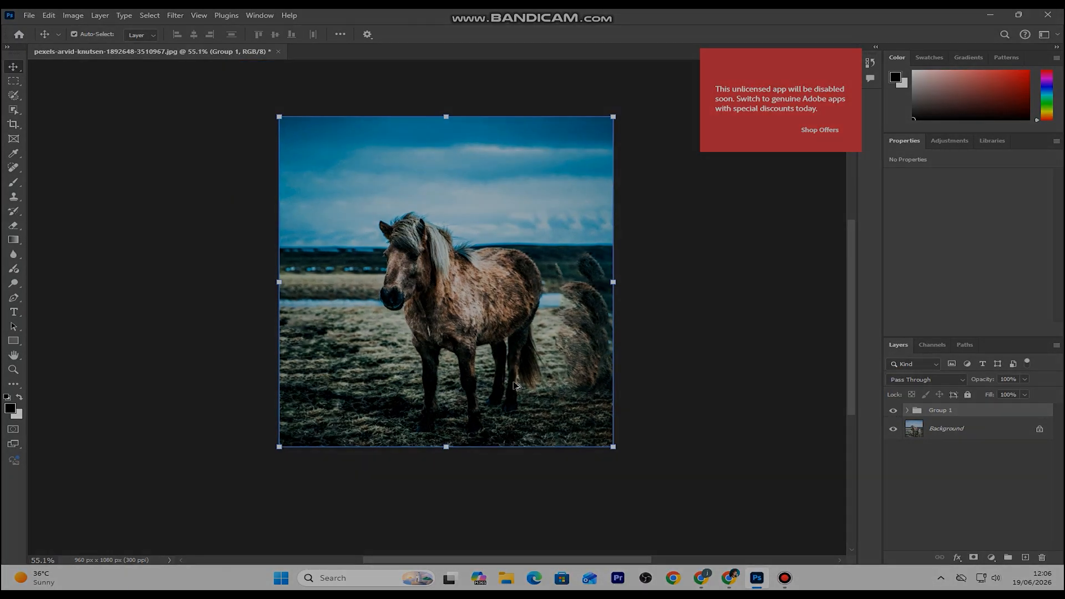